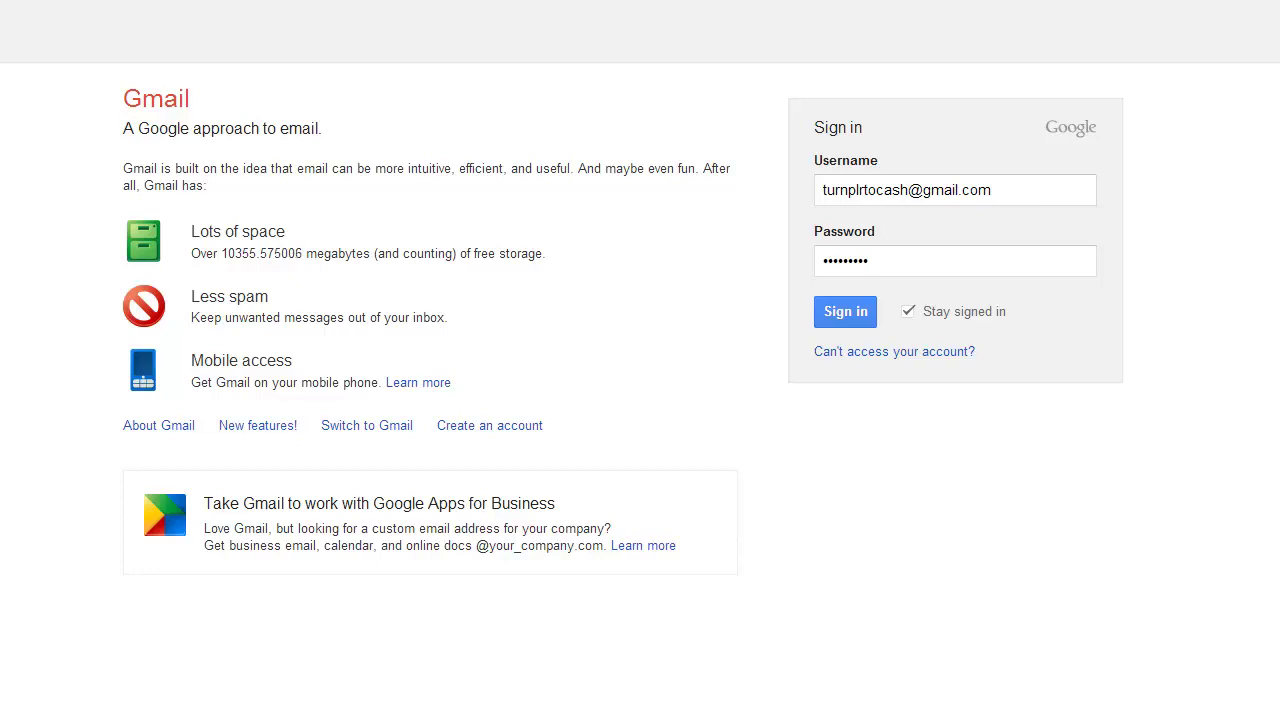
Sign in to the main Gmail account with its username and password, staying signed in.
click(849, 310)
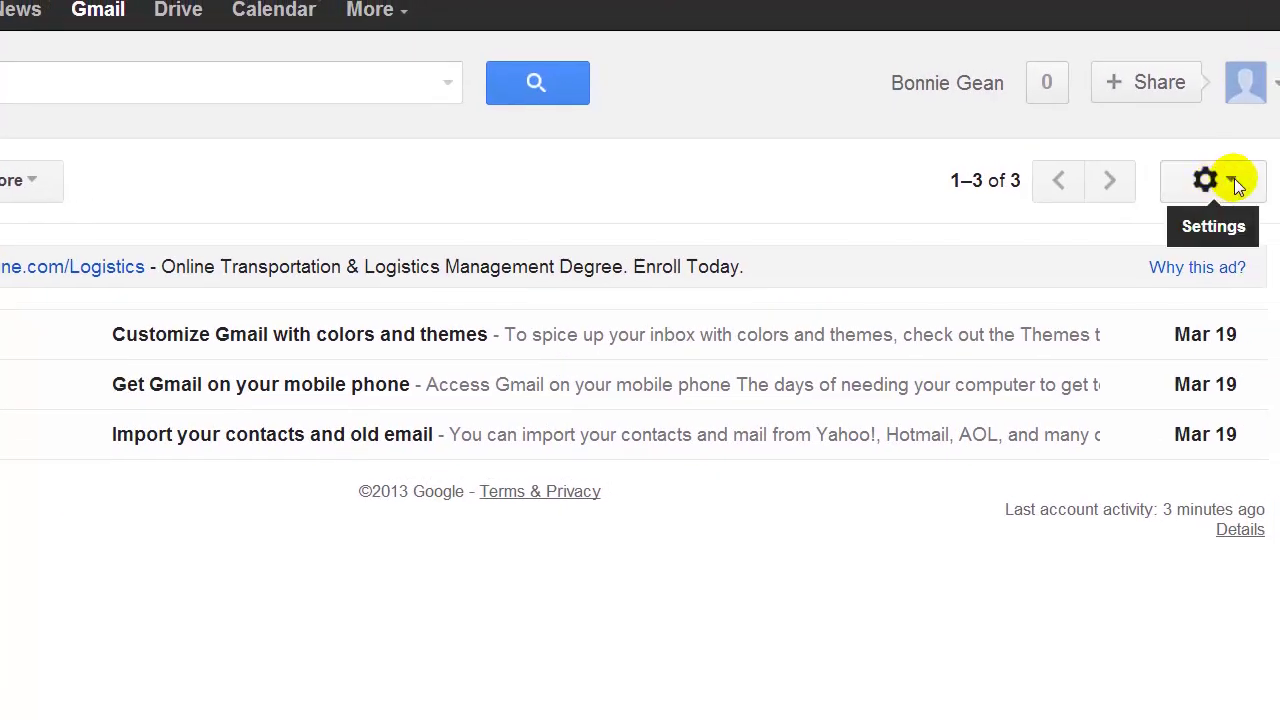
Open the Accounts and Import settings and start adding another email address you own.
click(1234, 180)
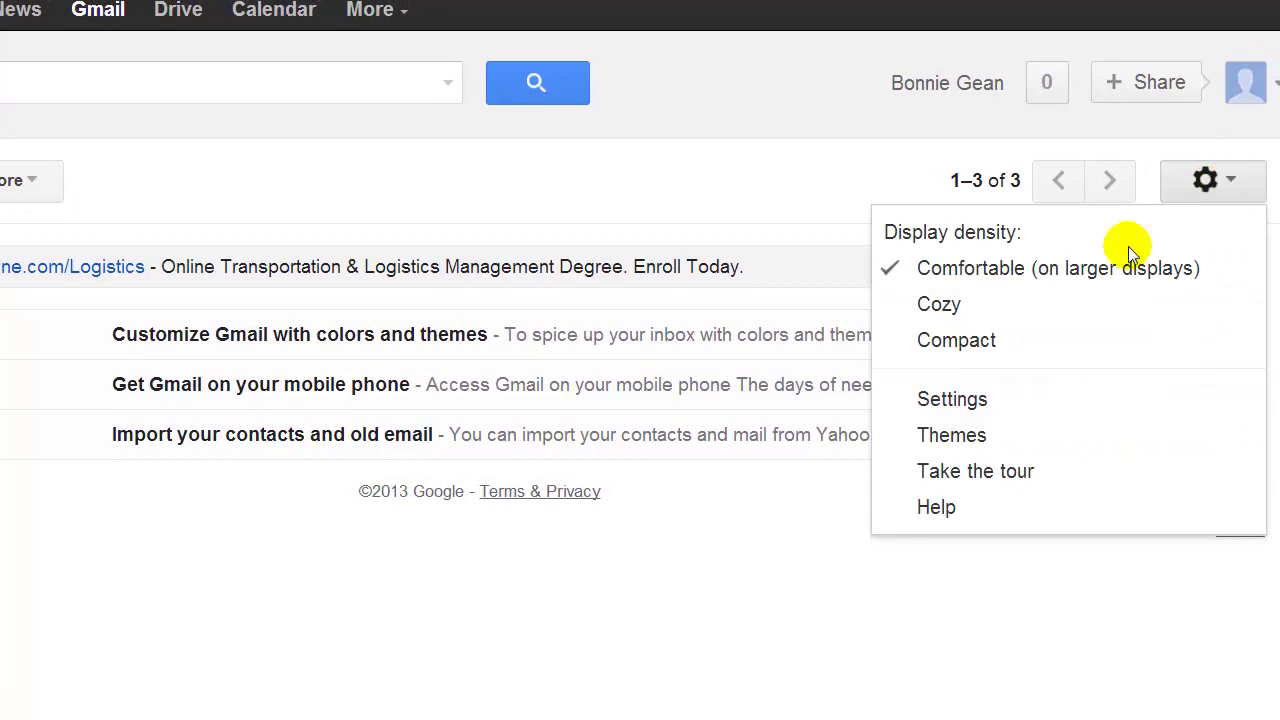
click(968, 405)
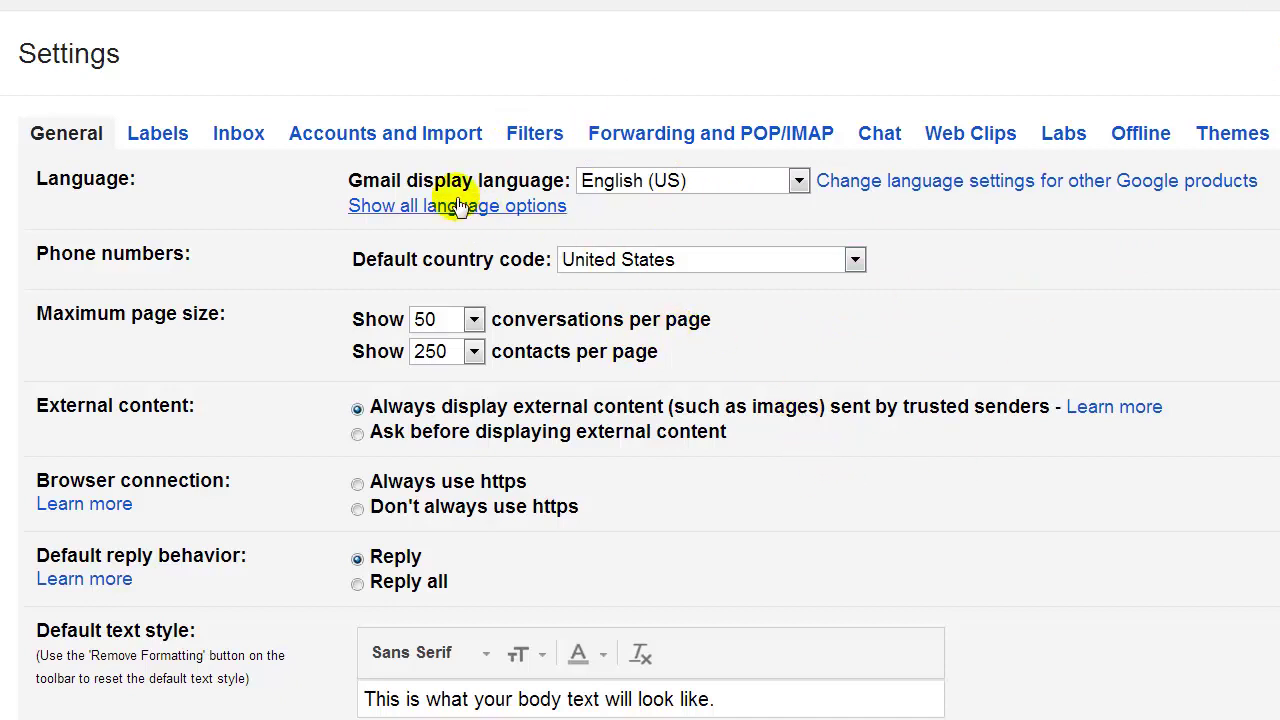
click(352, 132)
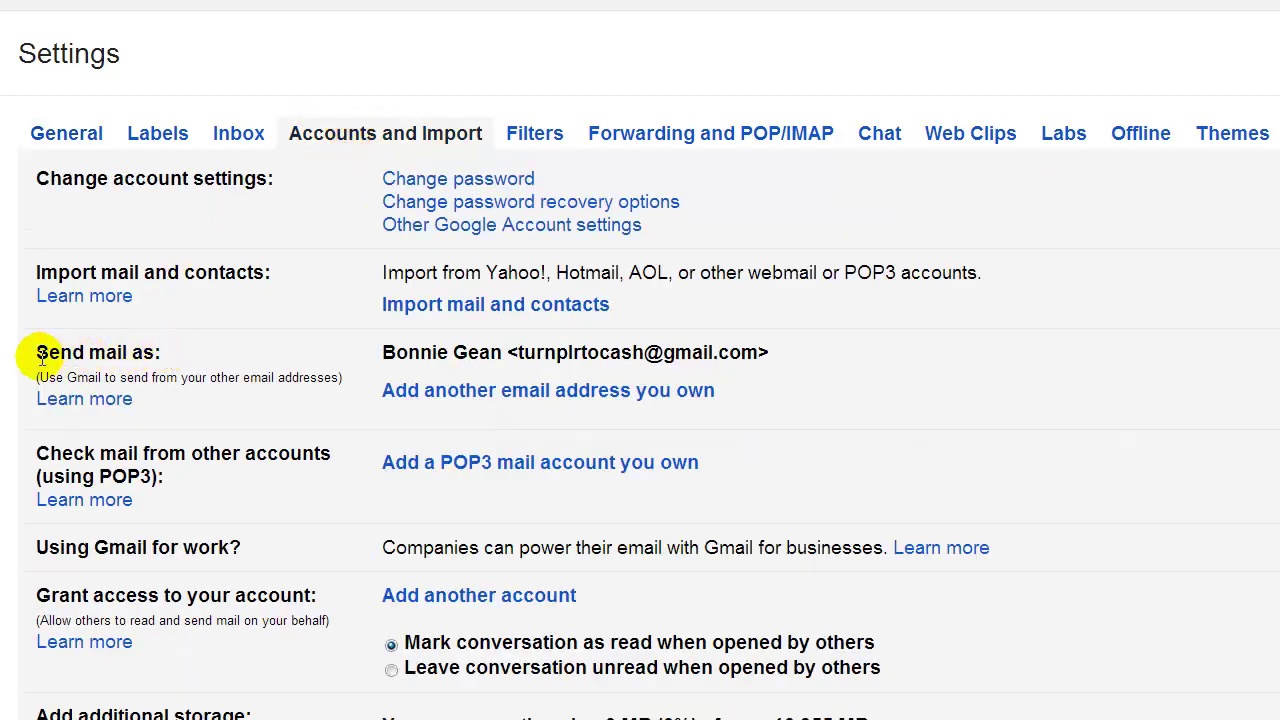
drag(46, 350, 214, 354)
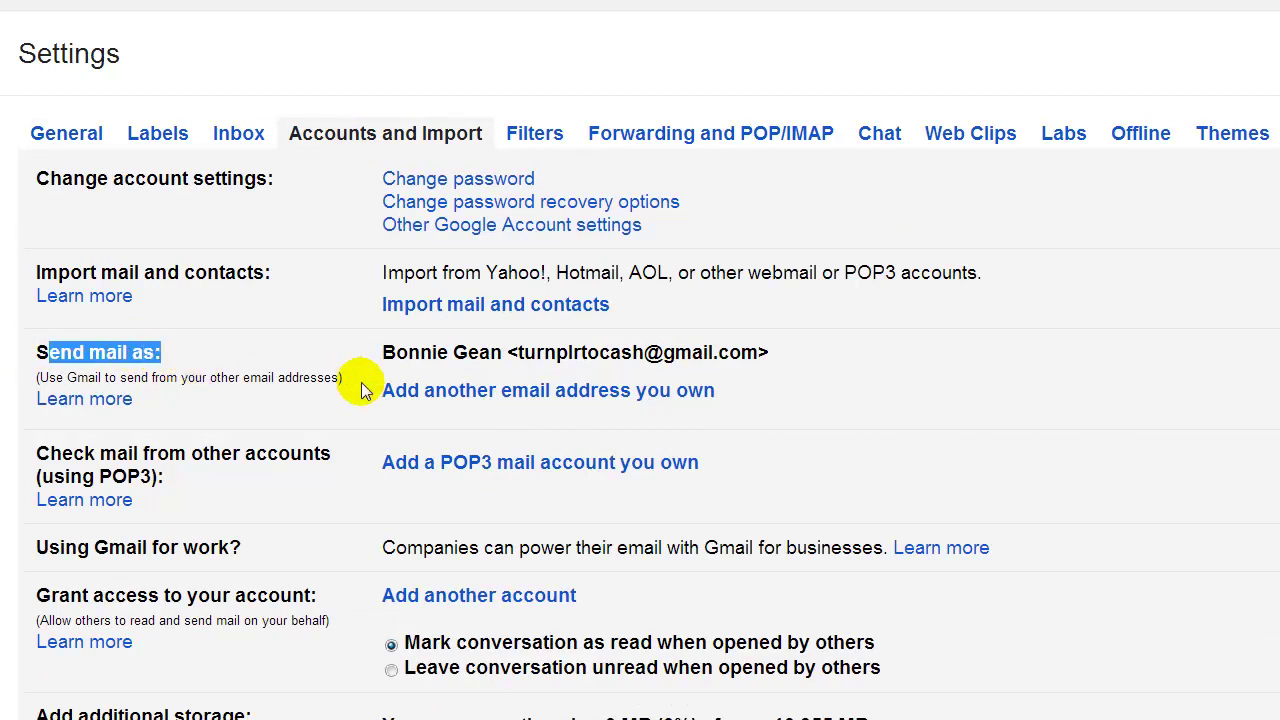
click(584, 394)
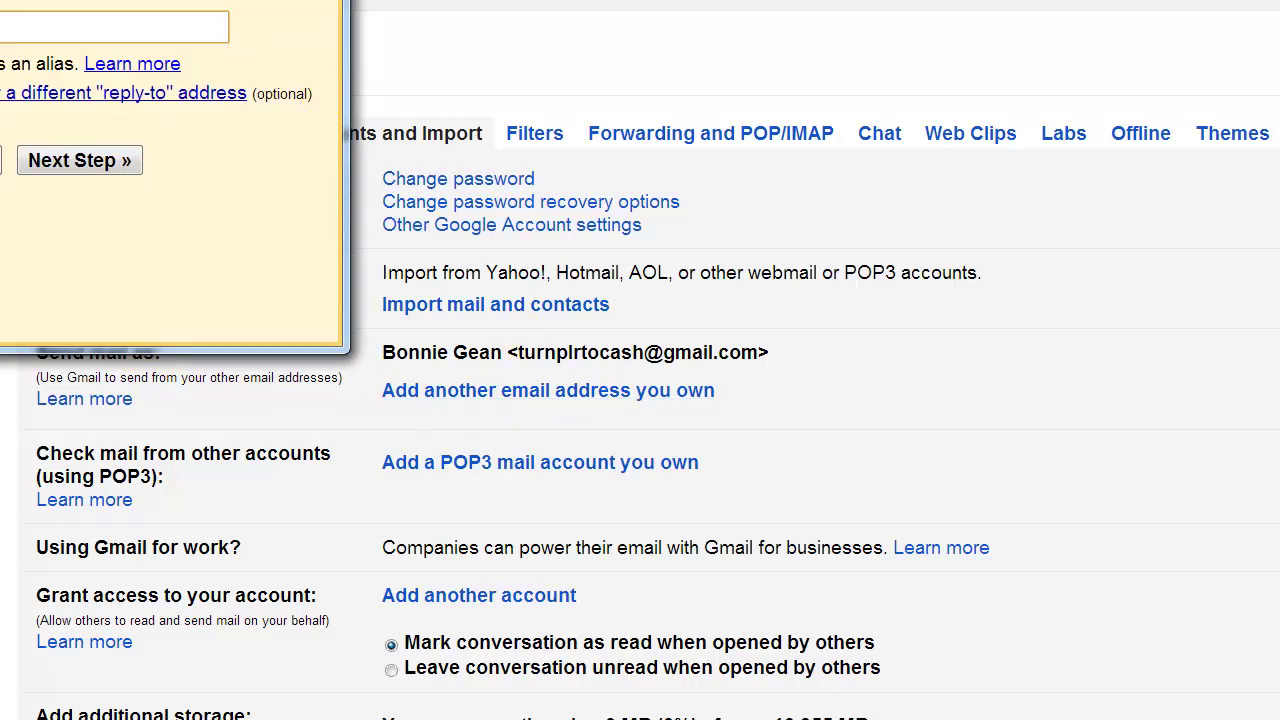
Keep the suggested sender name in the add-address window.
drag(649, 57, 675, 55)
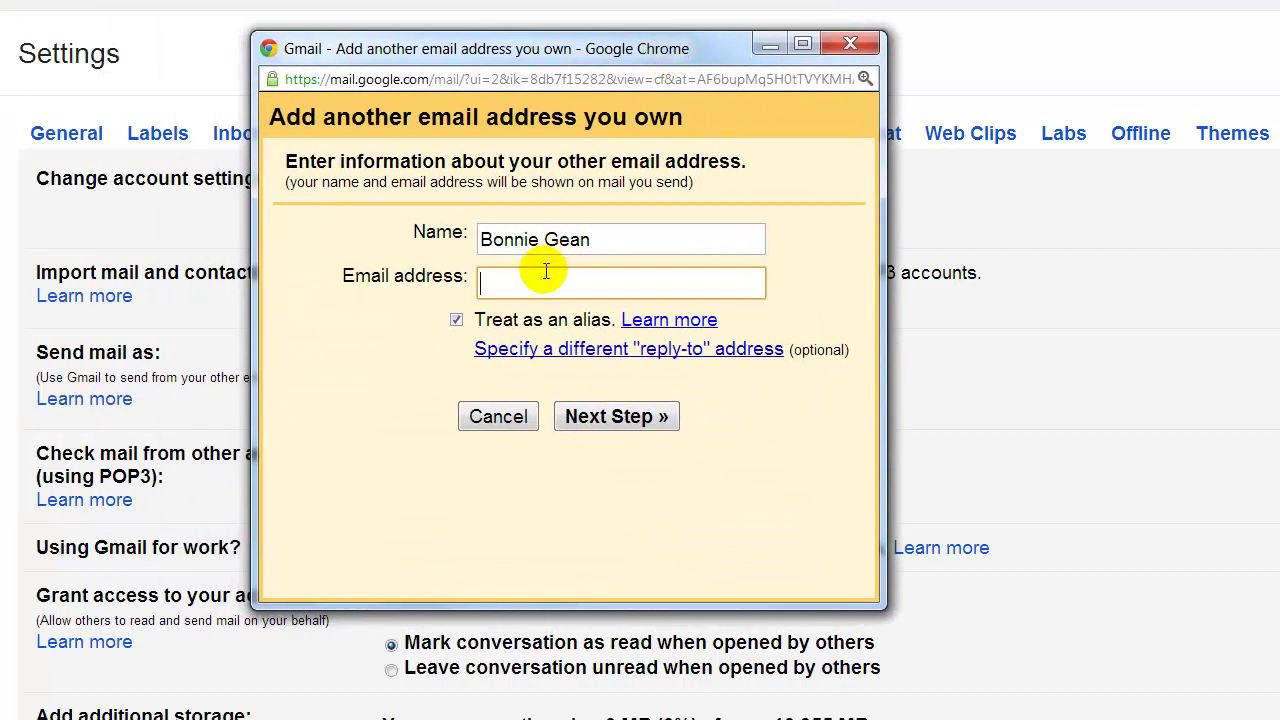
click(511, 281)
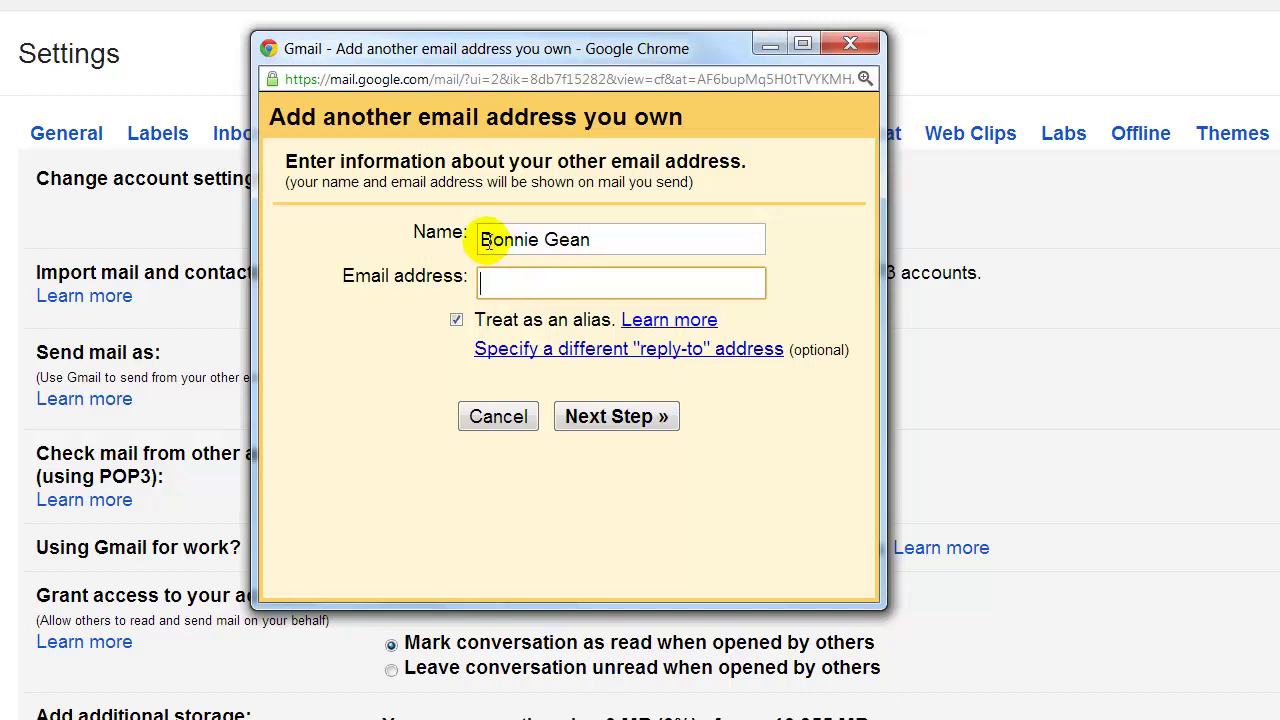
drag(493, 238, 610, 239)
click(610, 239)
click(410, 234)
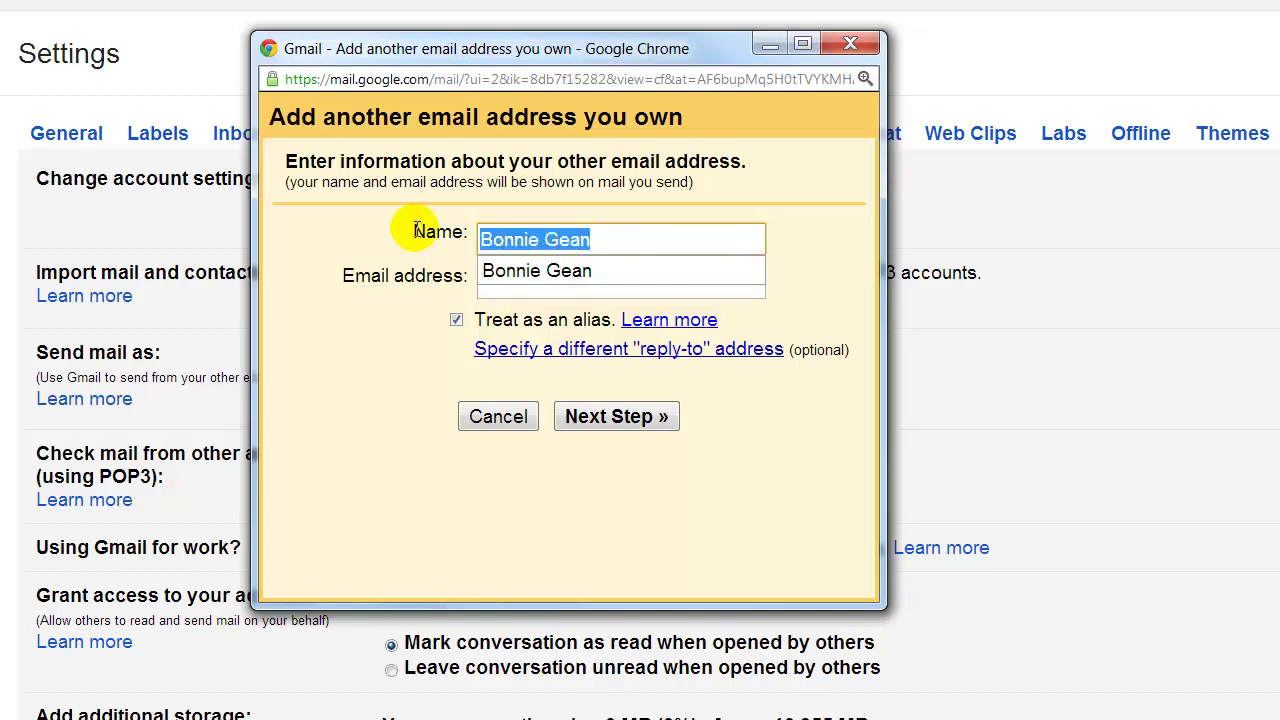
click(757, 268)
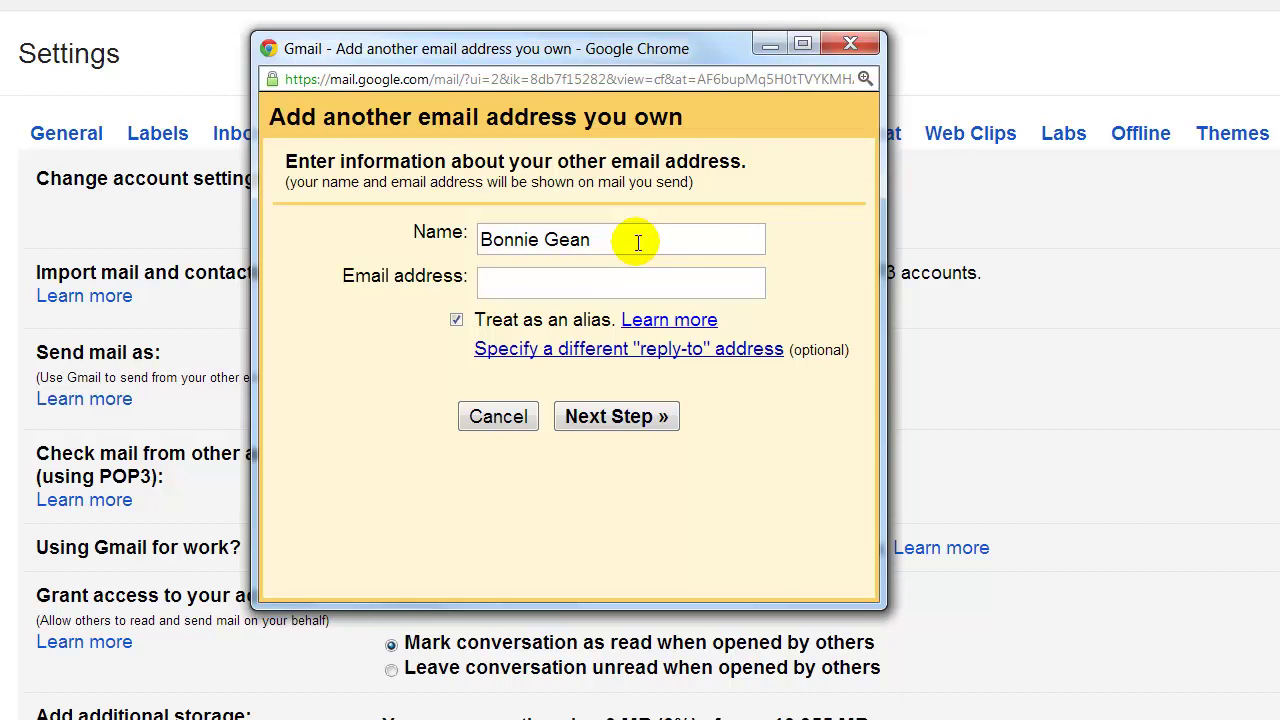
drag(637, 242, 320, 234)
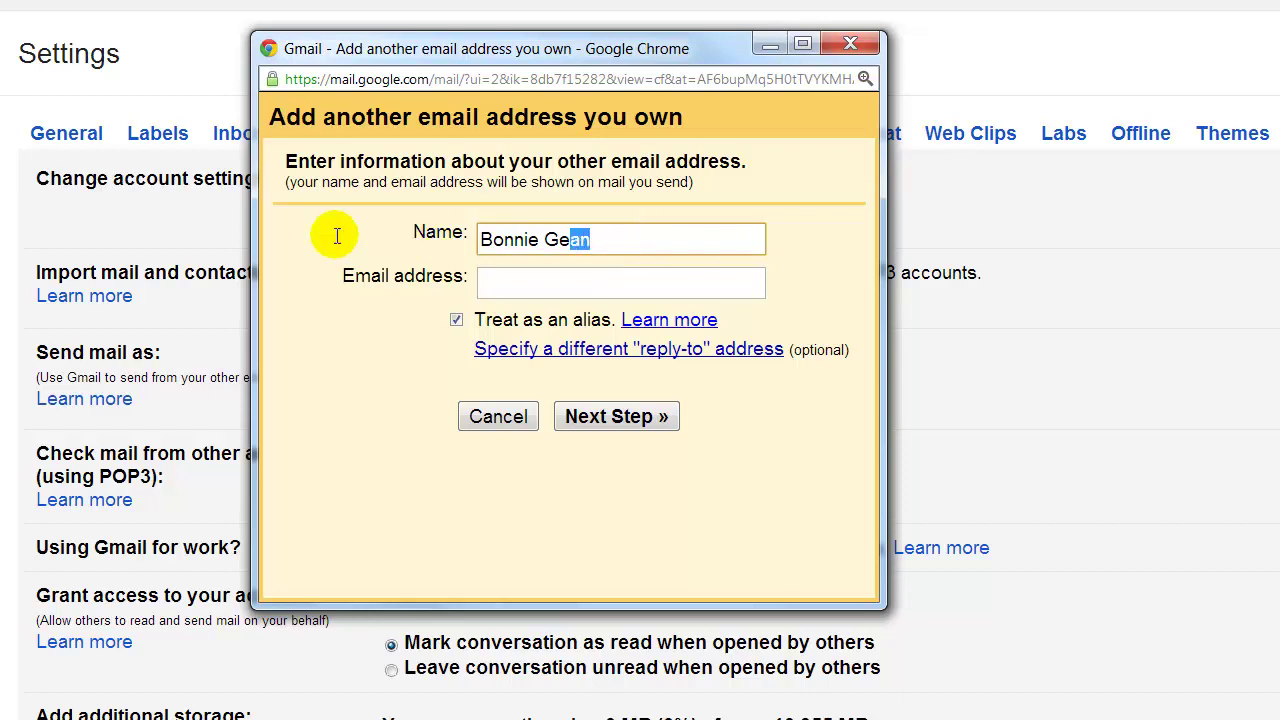
click(612, 236)
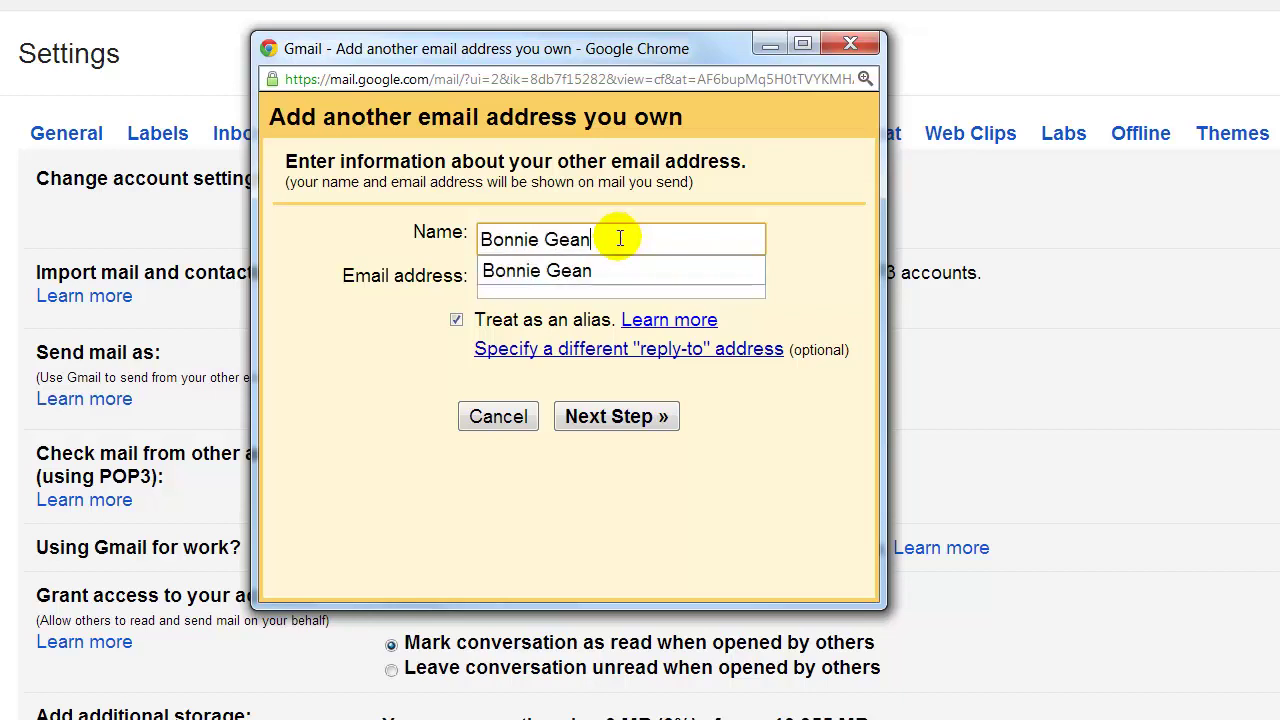
click(590, 271)
Fill in the second Gmail address from the autocomplete suggestion and continue to verification.
click(540, 282)
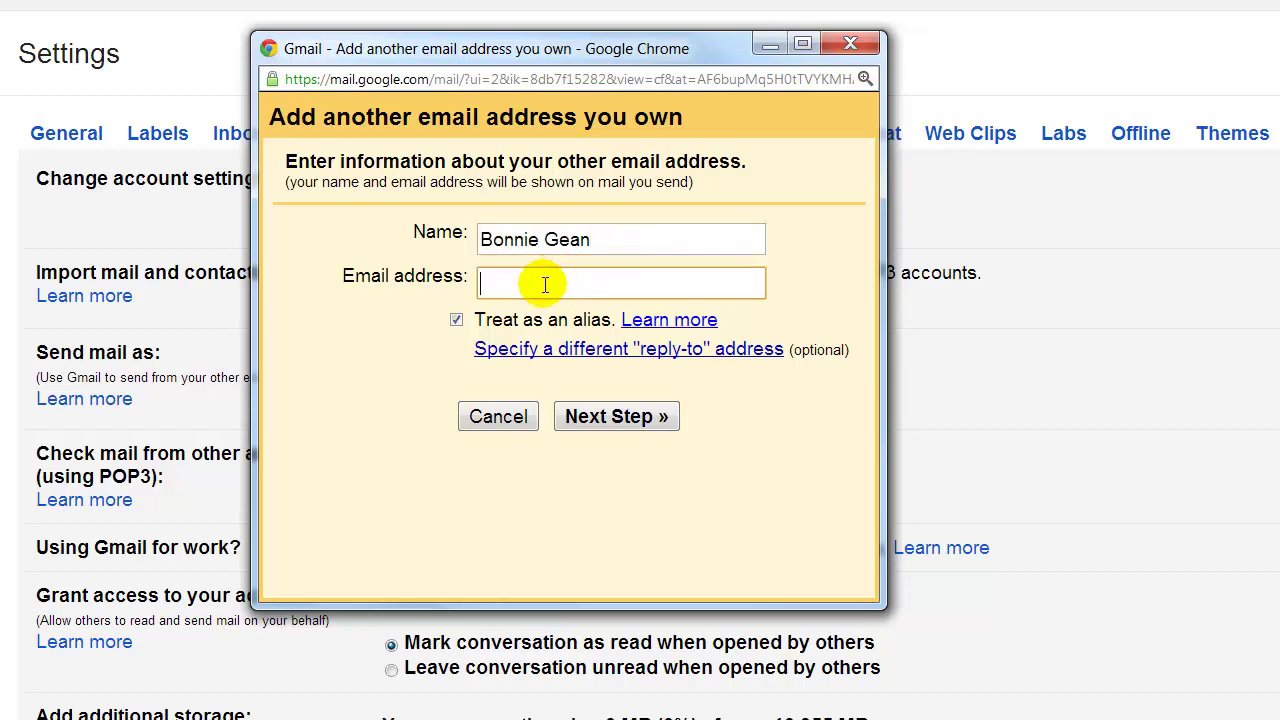
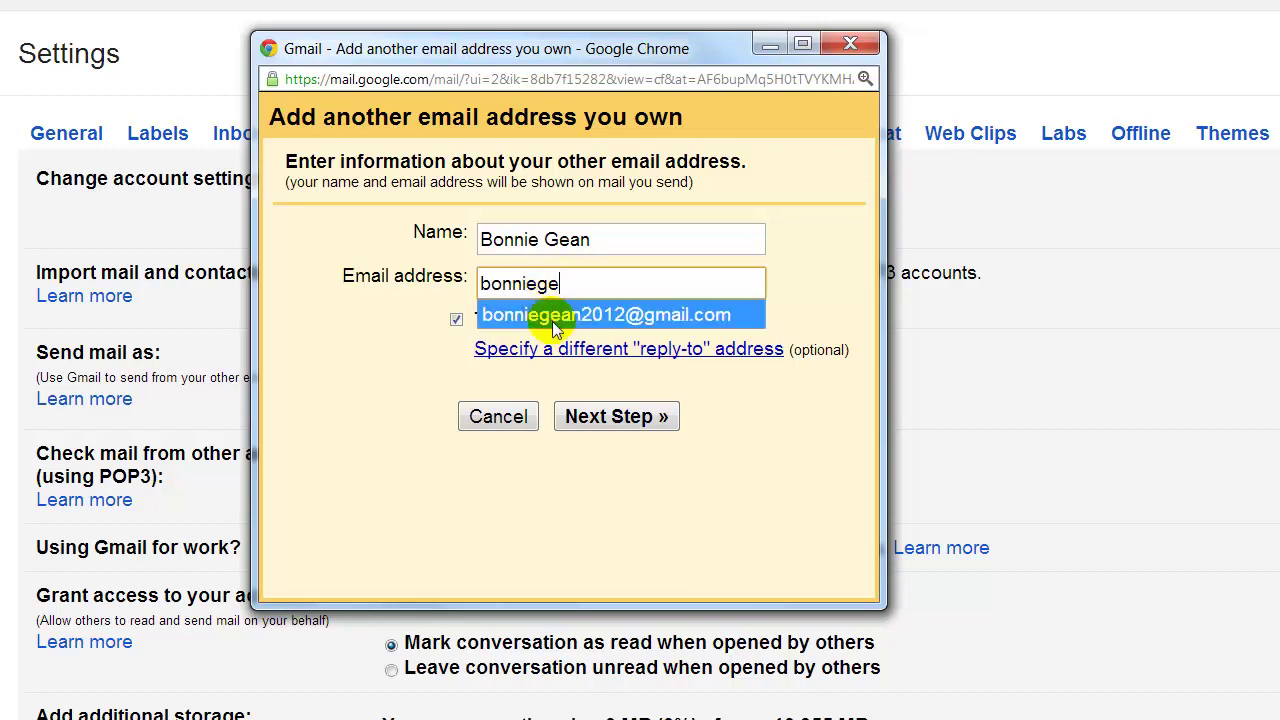
click(543, 318)
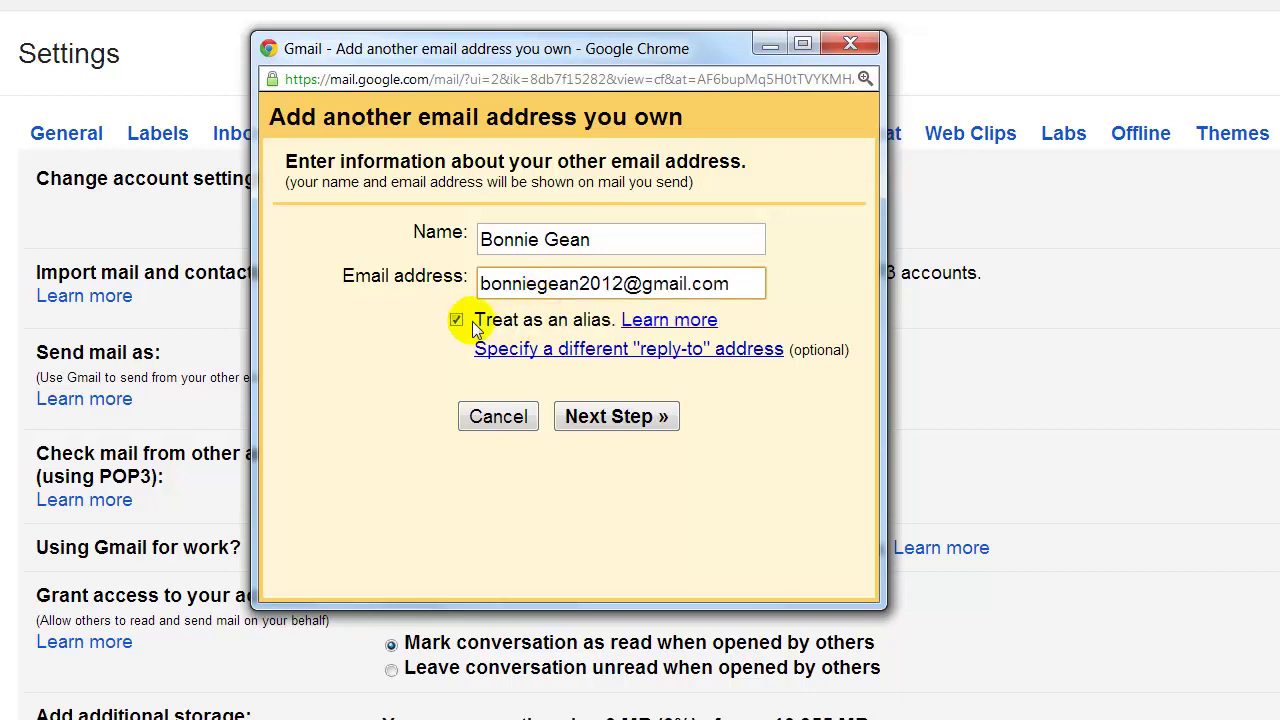
click(615, 420)
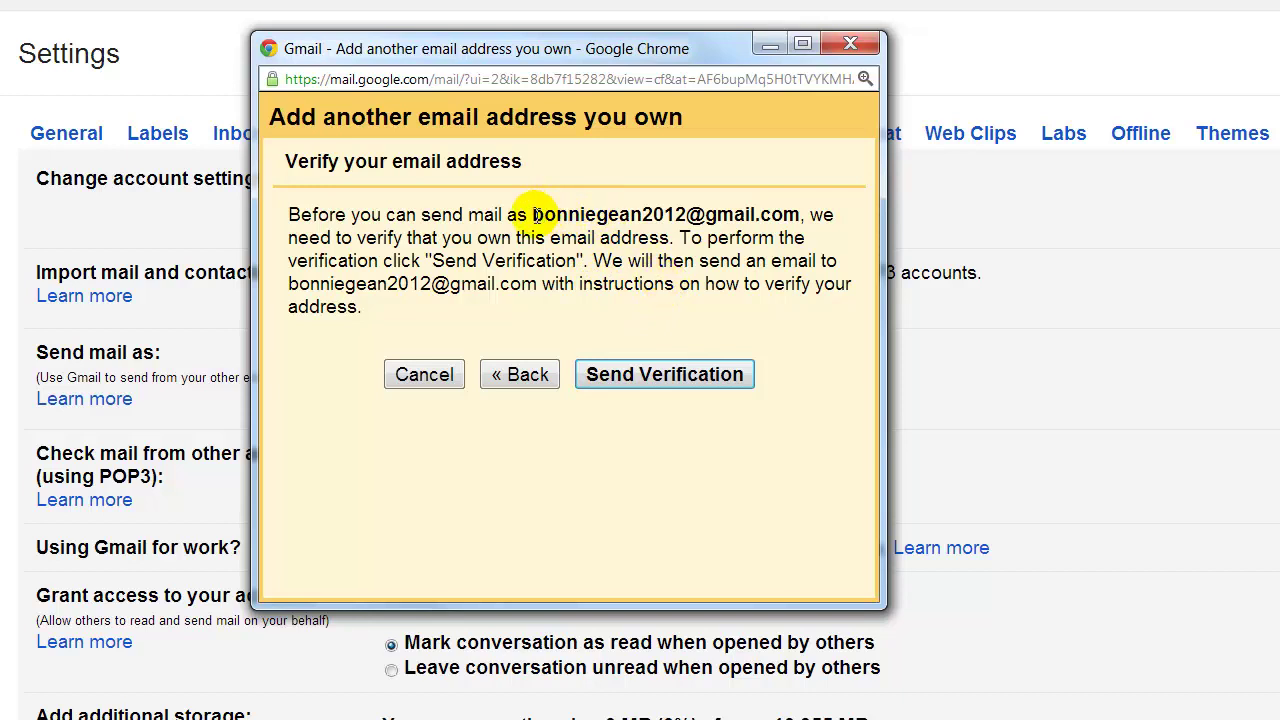
Send the verification email to the second address and close the confirmation window.
drag(531, 214, 797, 214)
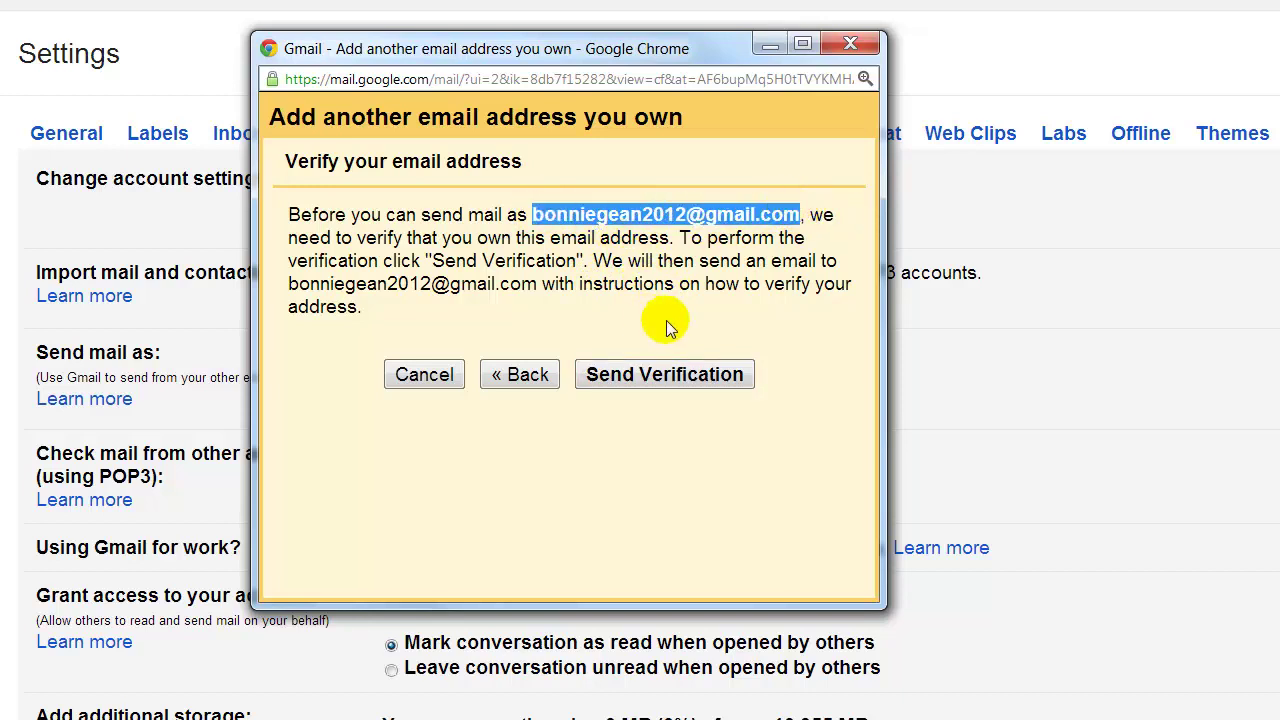
drag(608, 46, 0, 0)
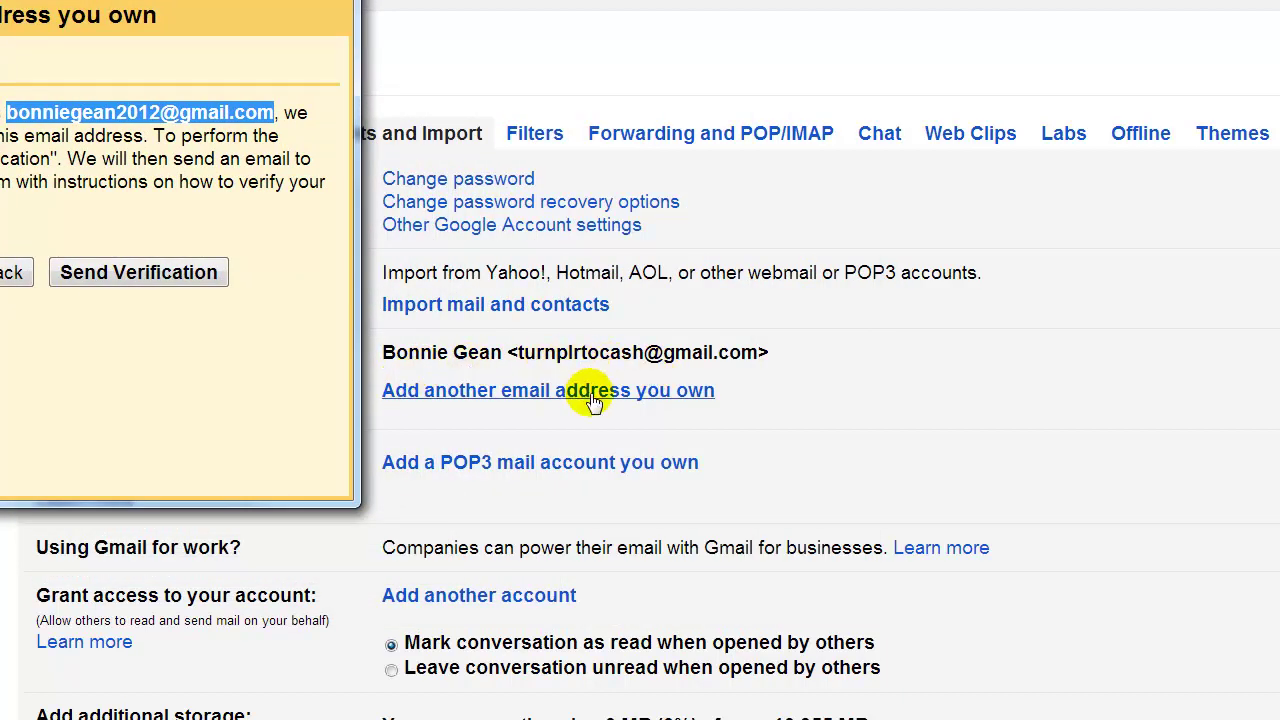
click(122, 274)
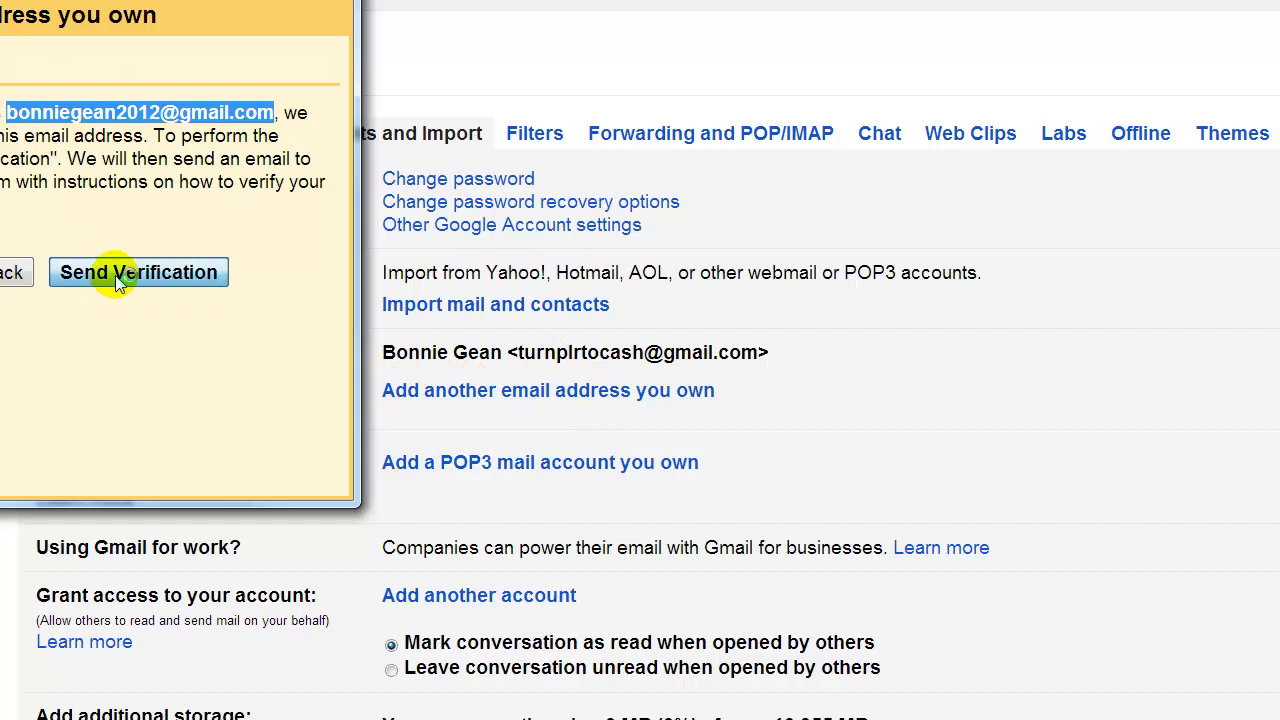
drag(98, 0, 612, 50)
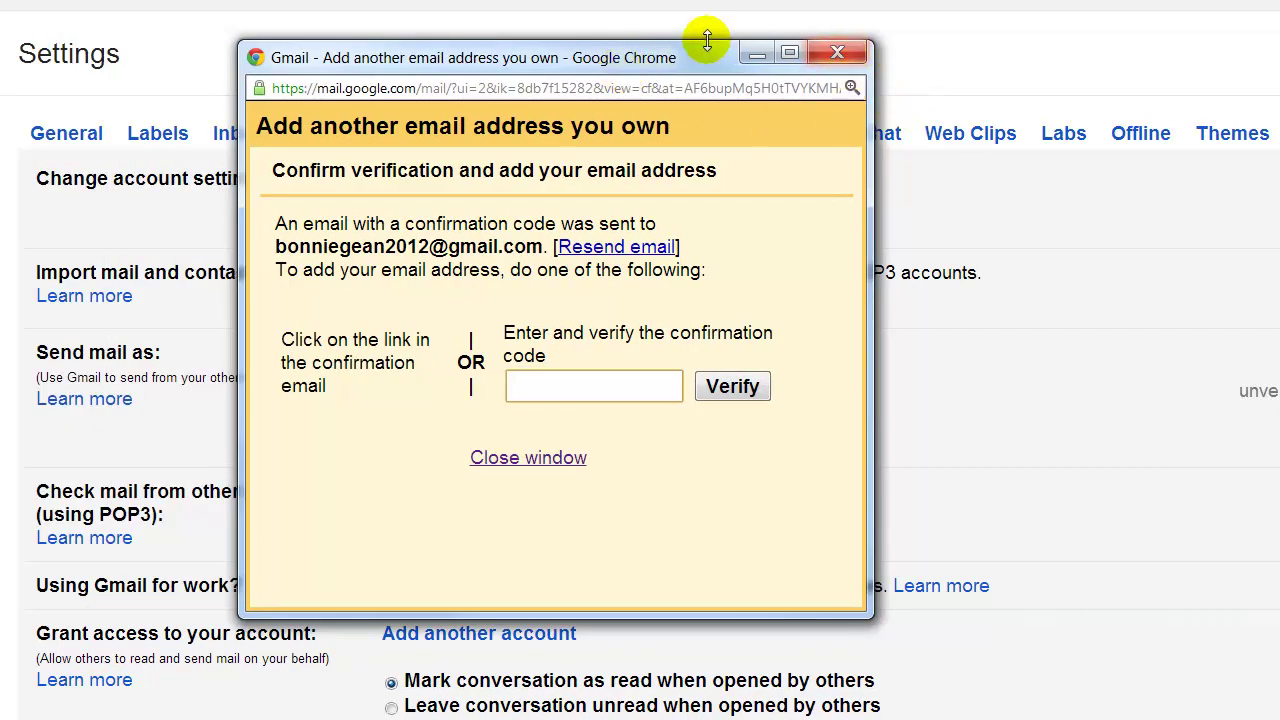
click(839, 54)
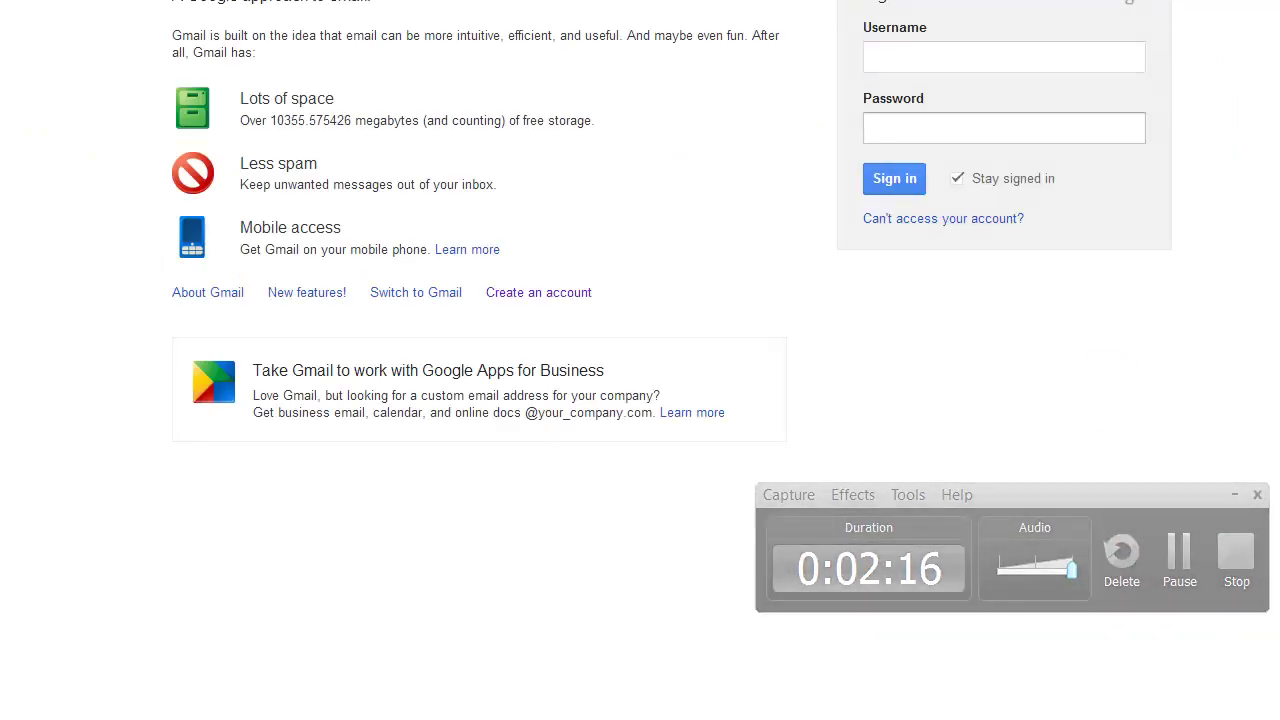
Sign in to the second Gmail account using its suggested username and its password.
click(917, 42)
click(916, 47)
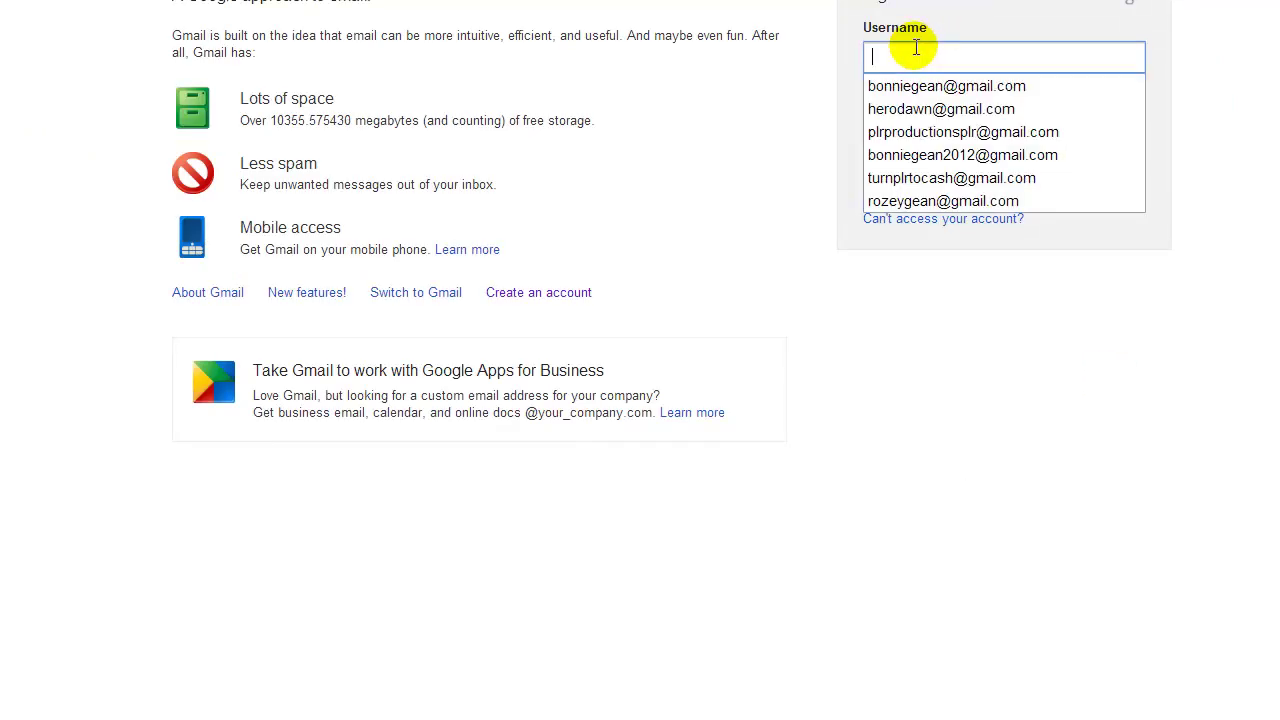
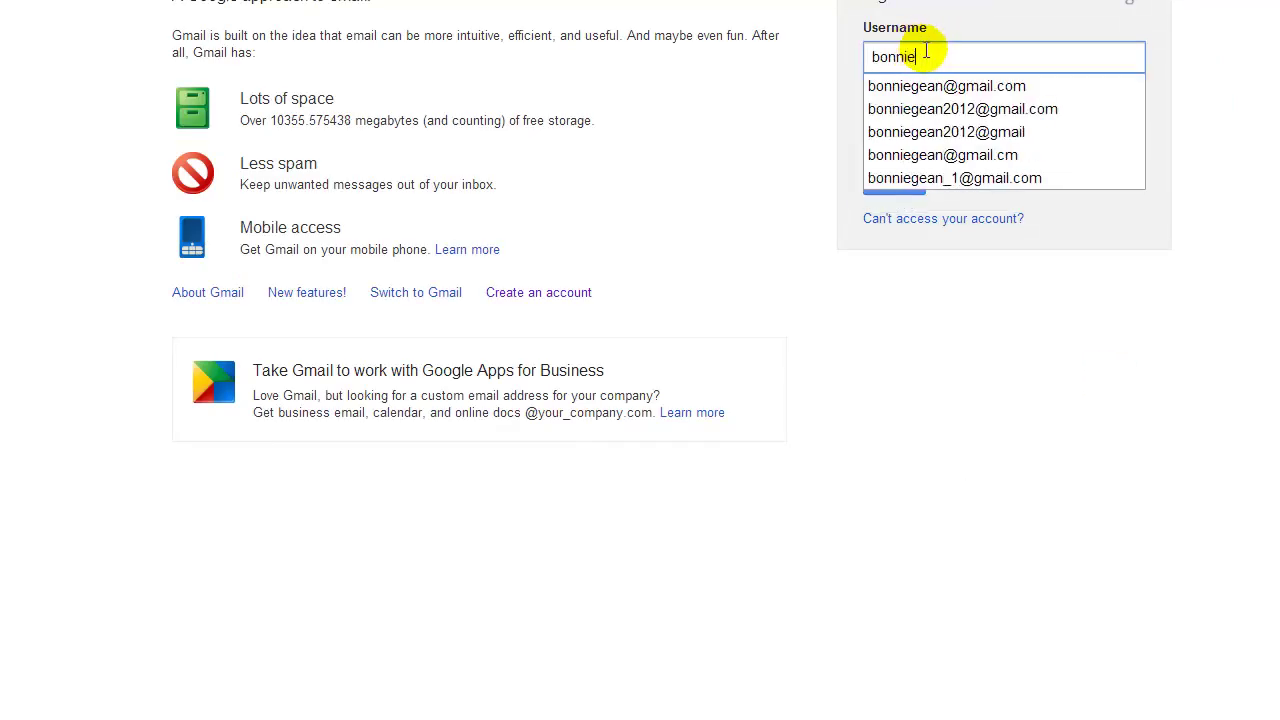
click(1014, 109)
click(974, 131)
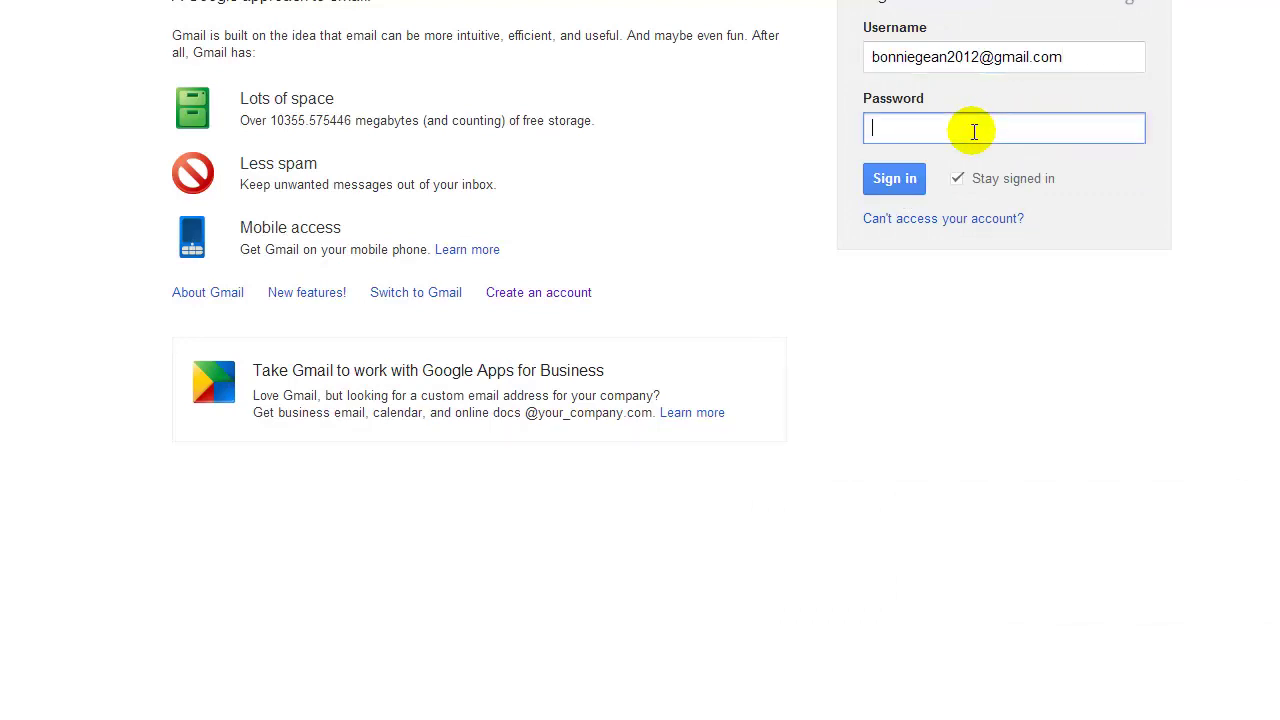
text(•••••••••)
key(Return)
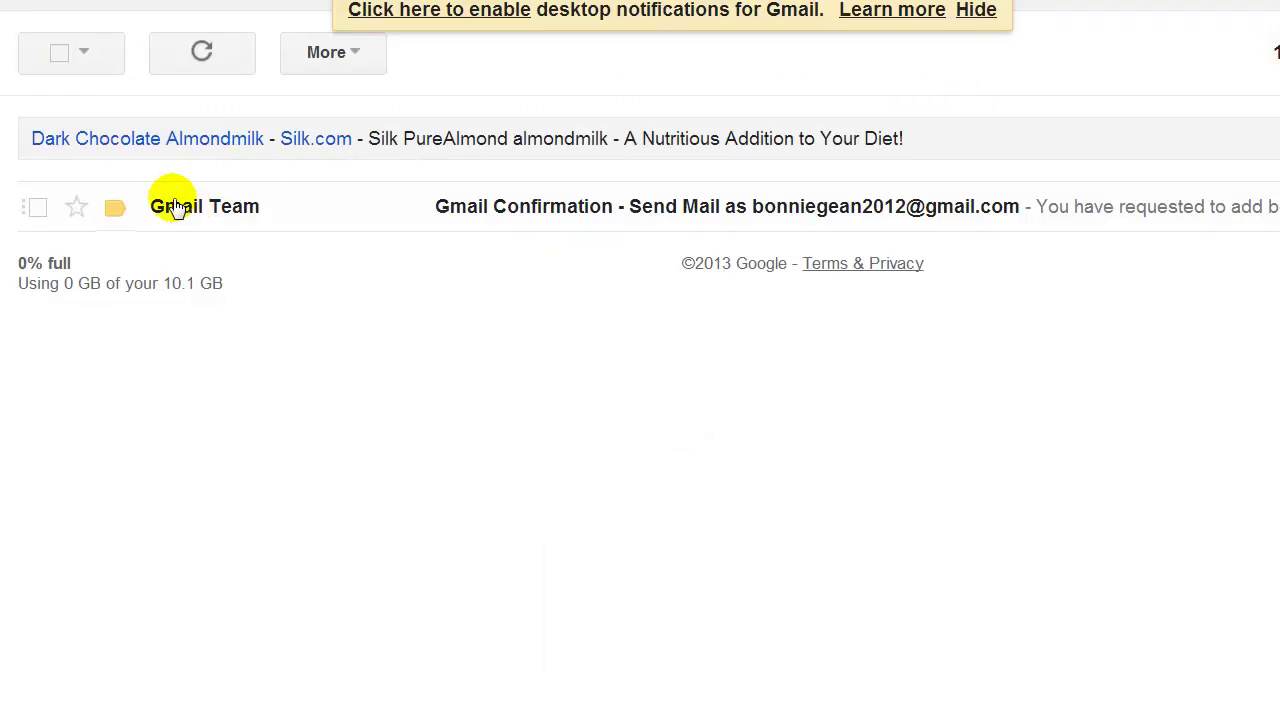
Open the Gmail Confirmation email and follow its link to approve sending mail as this address.
click(510, 200)
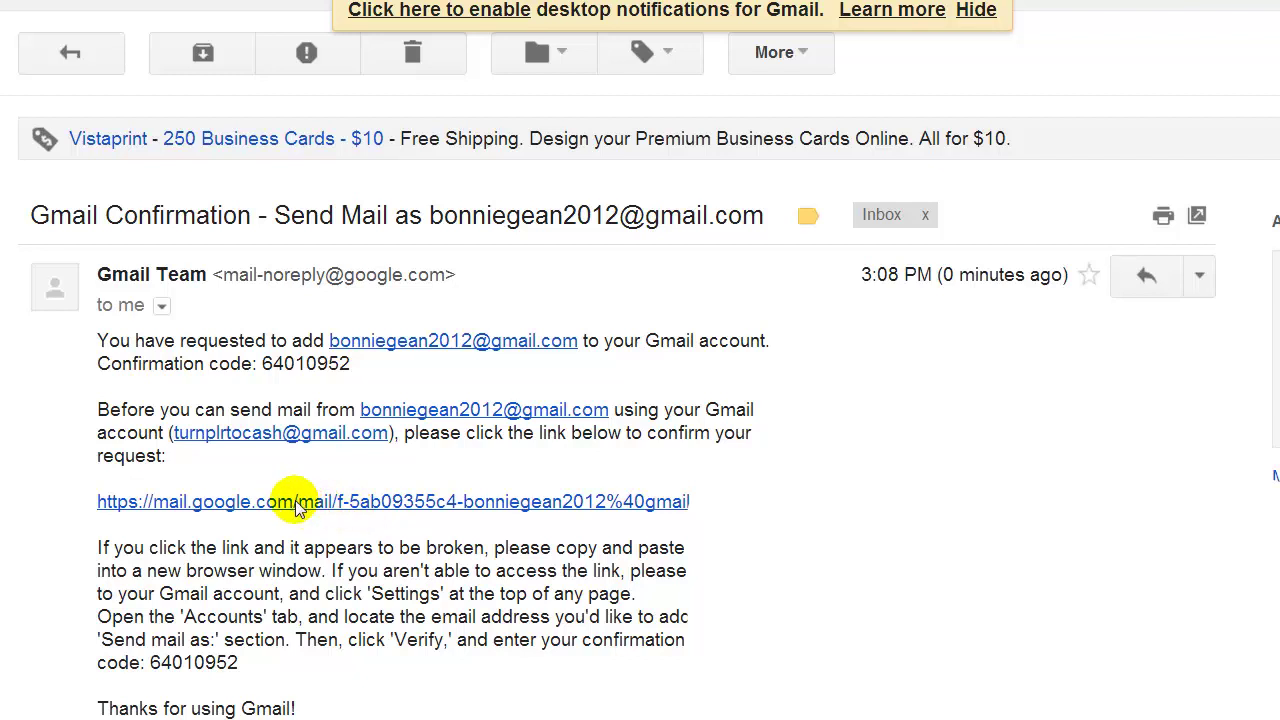
click(297, 503)
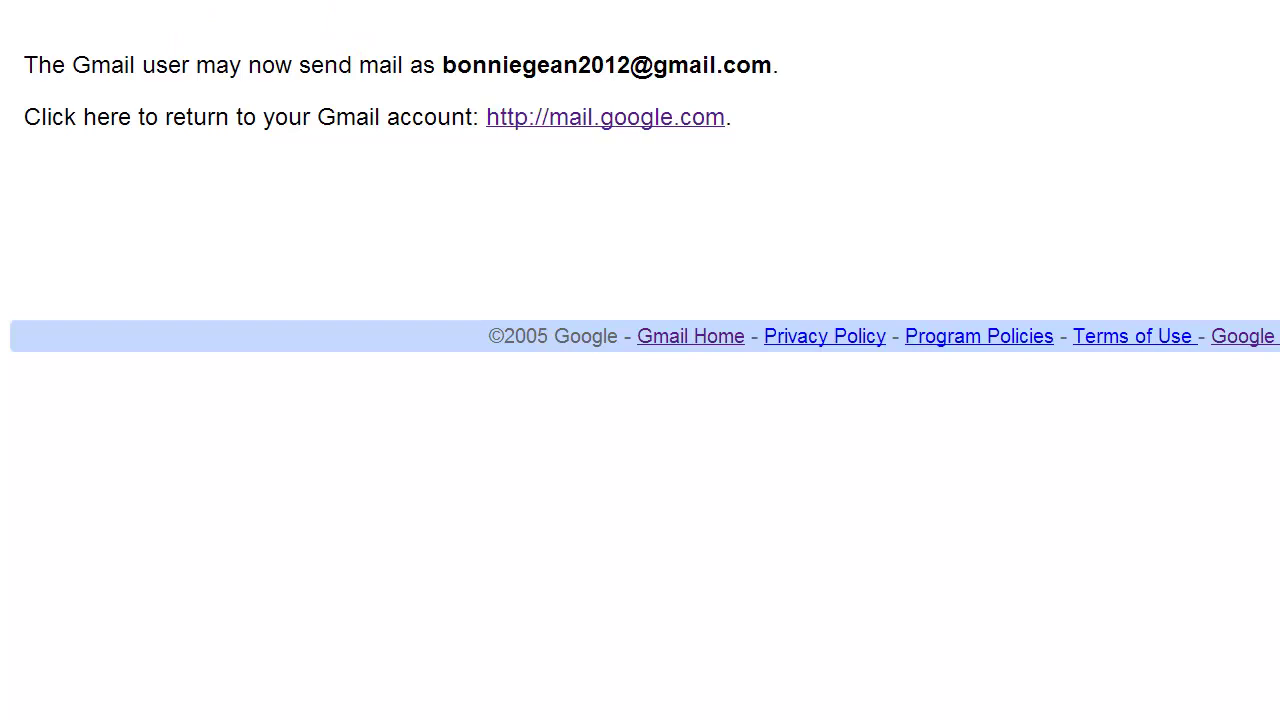
key(ctrl+w)
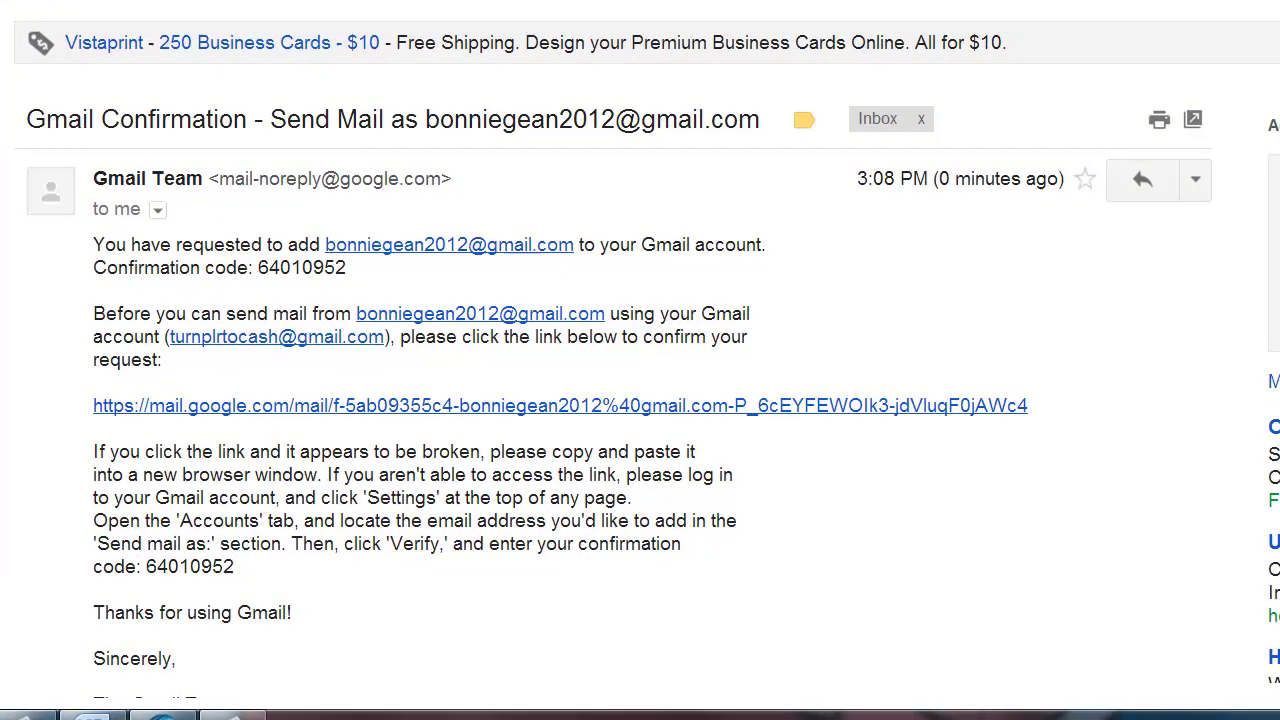
Return to the inbox, open the Forwarding and POP/IMAP settings, and begin adding a forwarding address.
key(u)
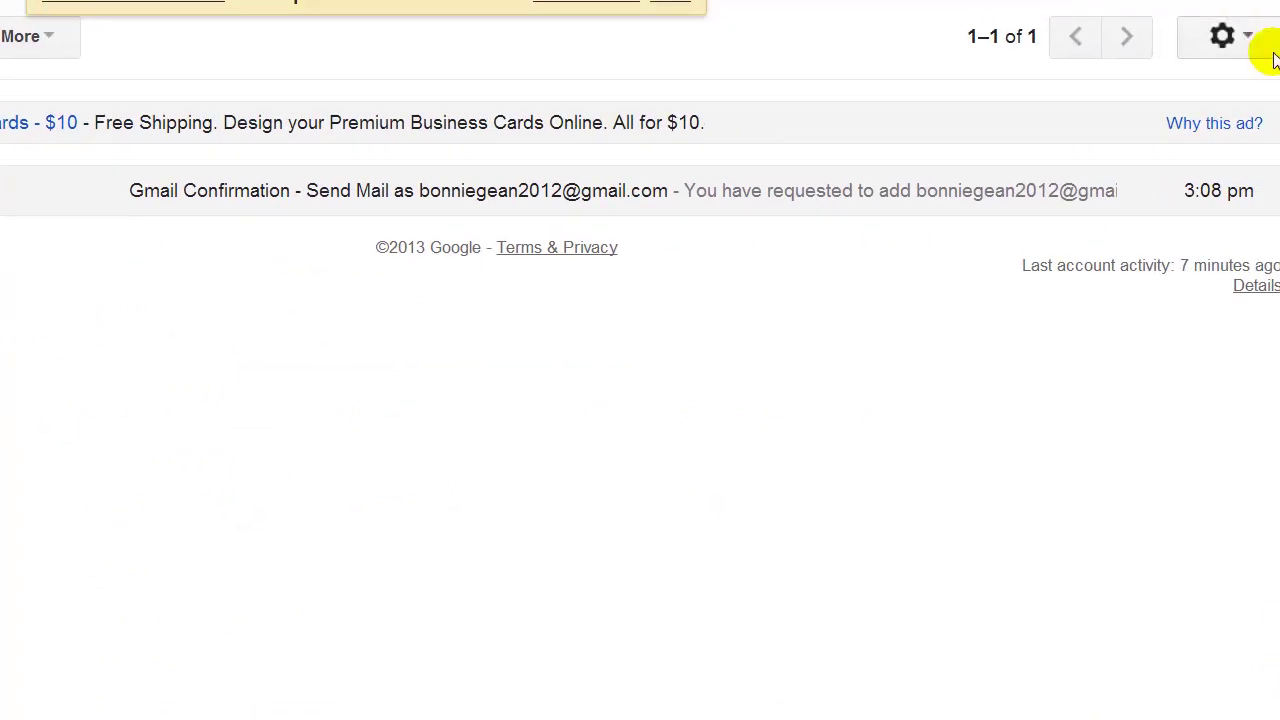
click(1271, 46)
click(977, 258)
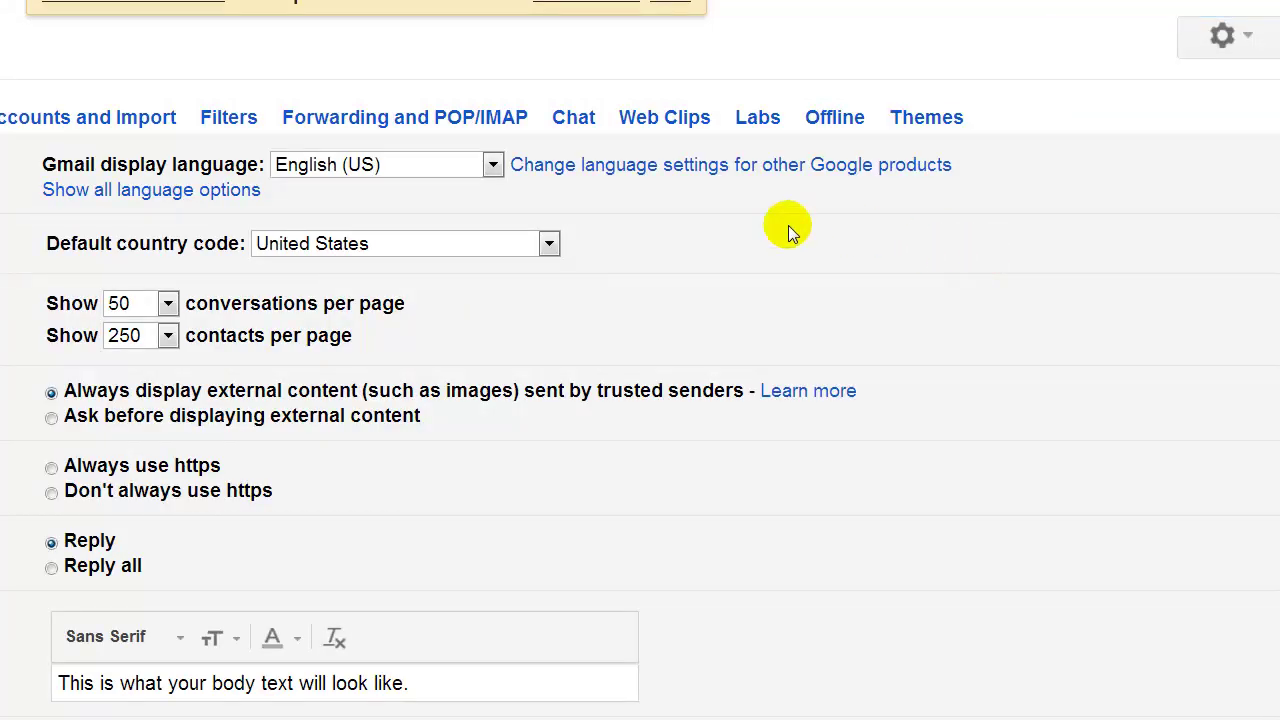
click(368, 116)
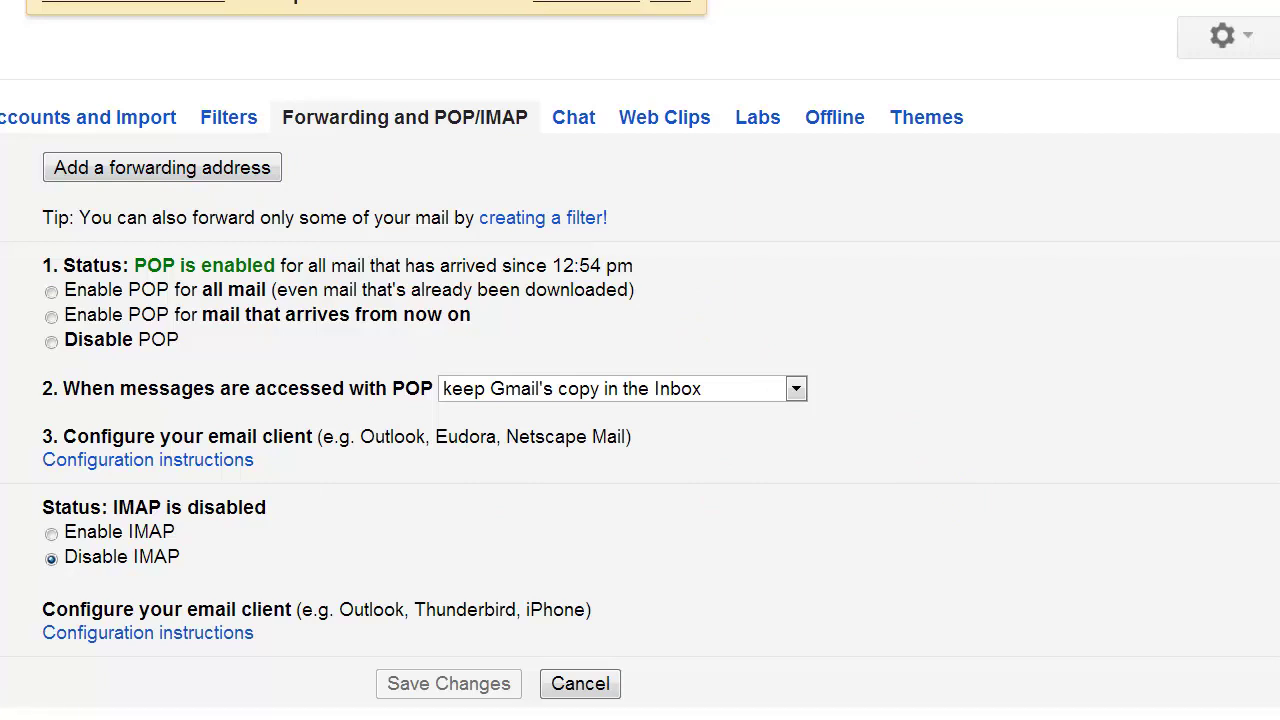
triple_click(5, 712)
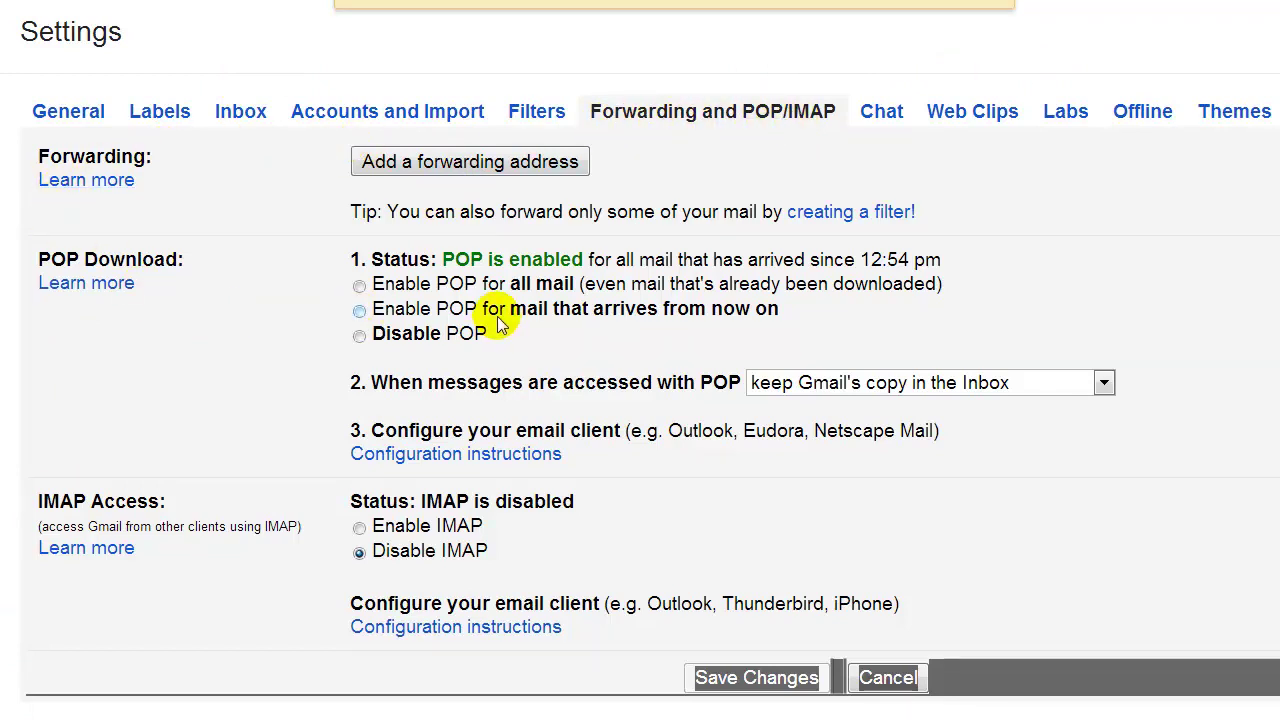
click(440, 161)
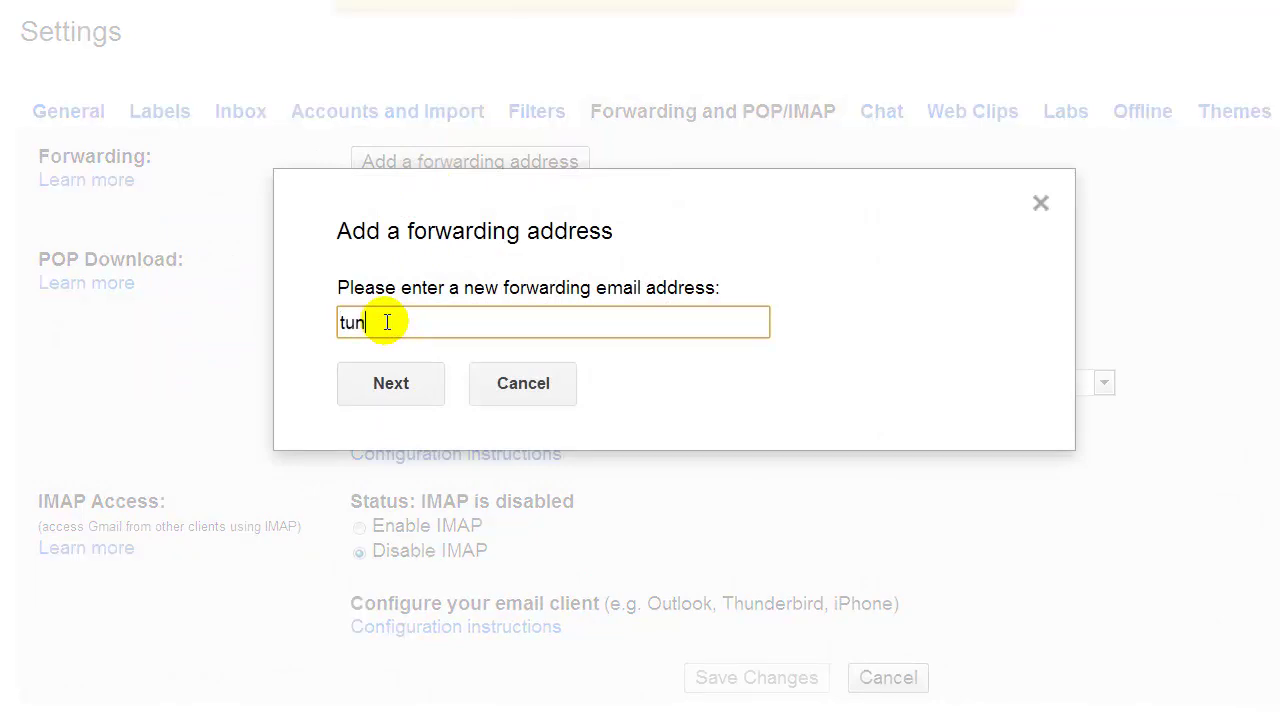
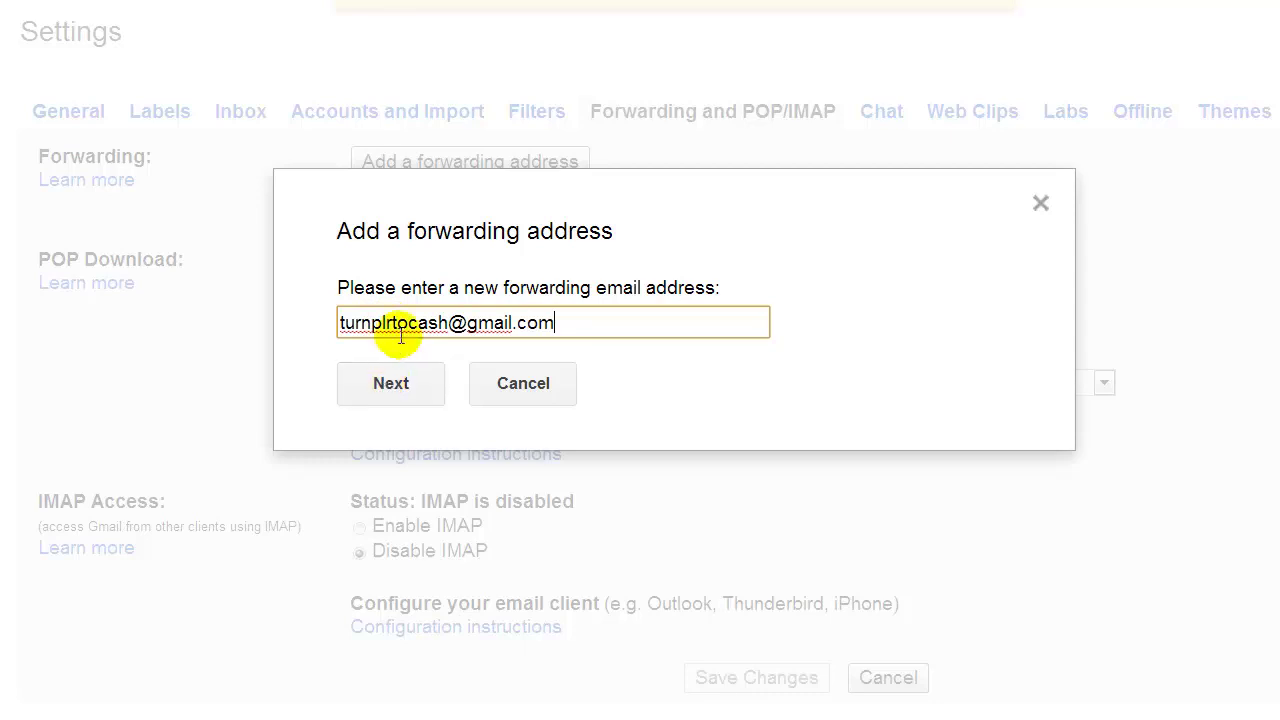
Enter the destination account's address as the forwarding address, proceed, and dismiss the code-sent notice.
drag(555, 323, 229, 337)
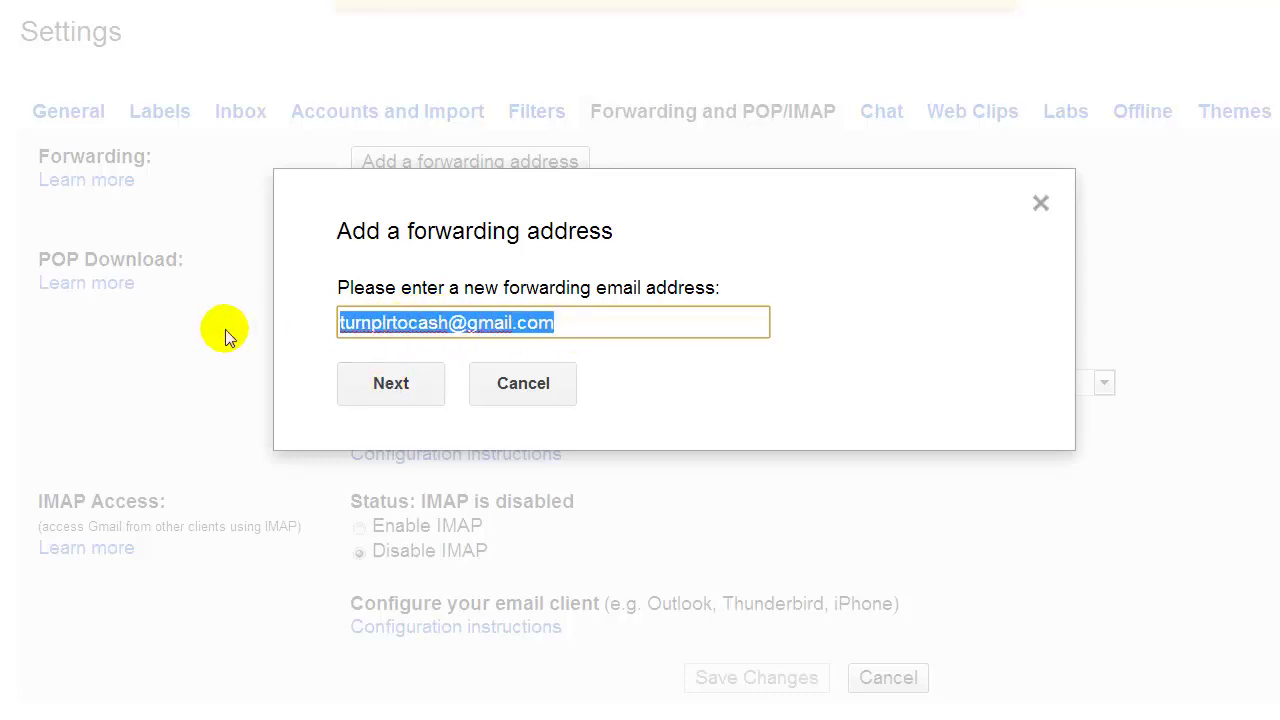
click(571, 321)
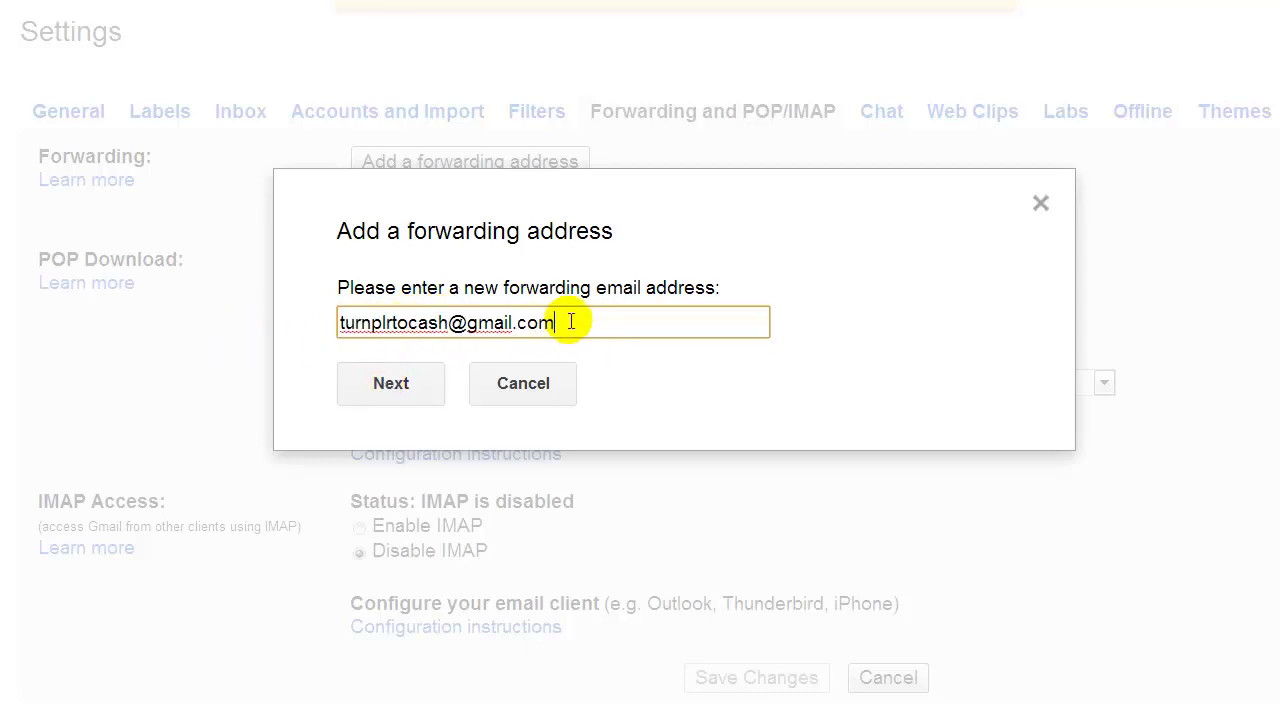
click(395, 385)
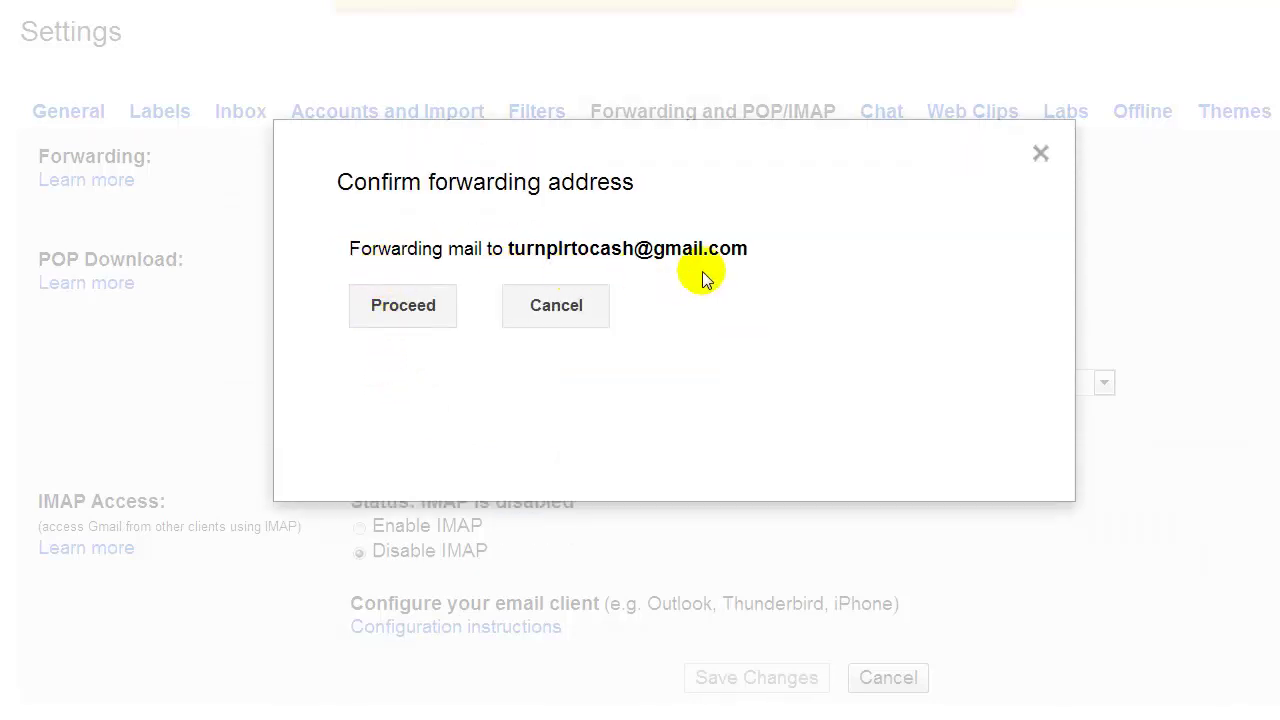
click(397, 306)
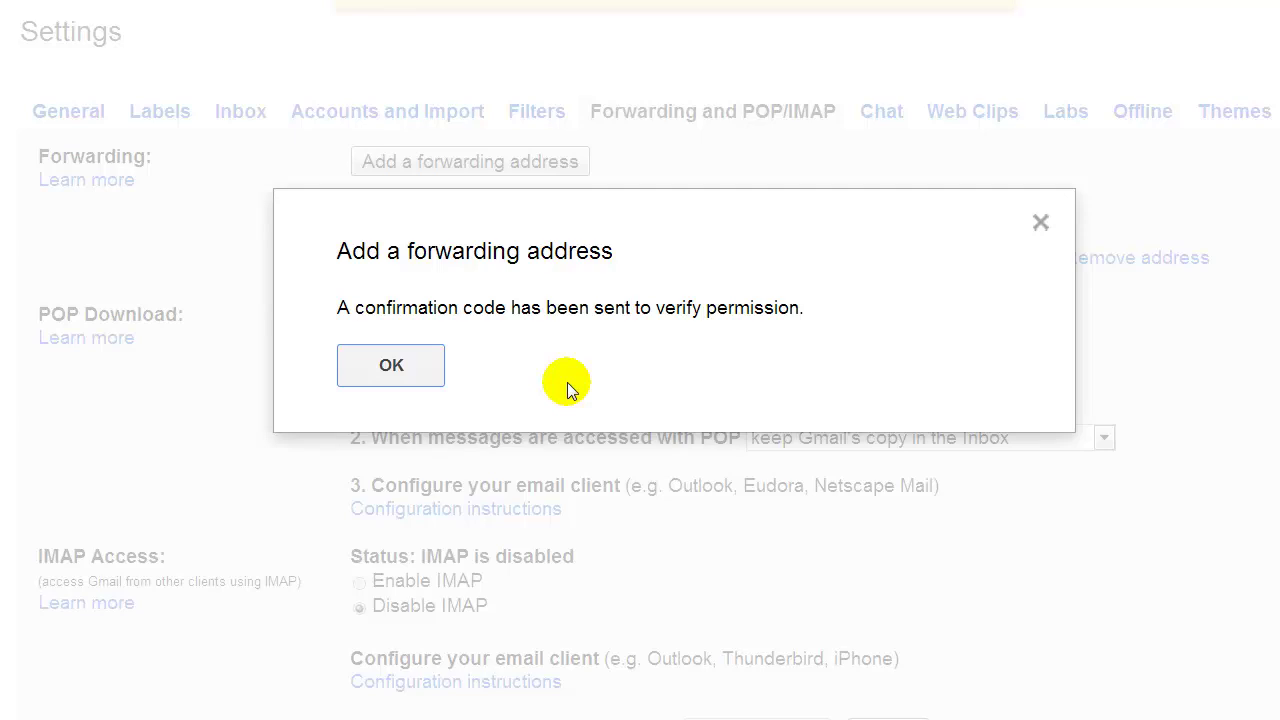
click(388, 368)
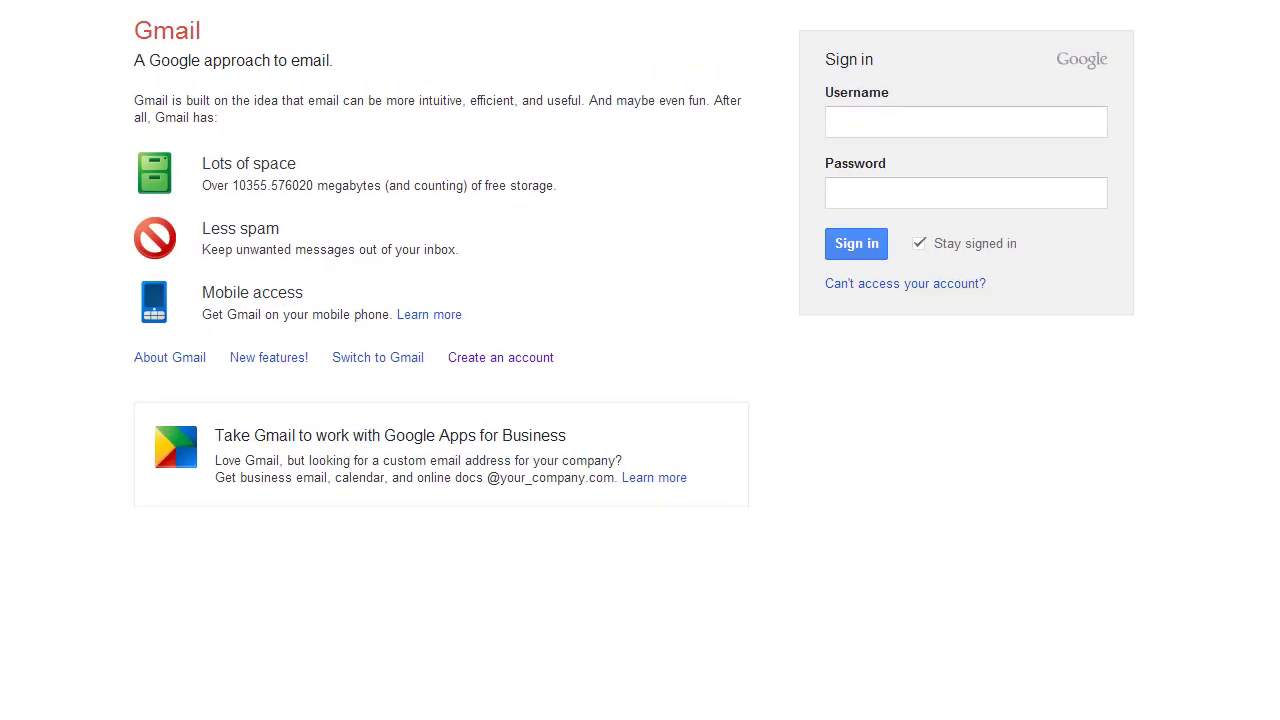
Sign in to the forwarding destination account with its saved username and password.
click(871, 123)
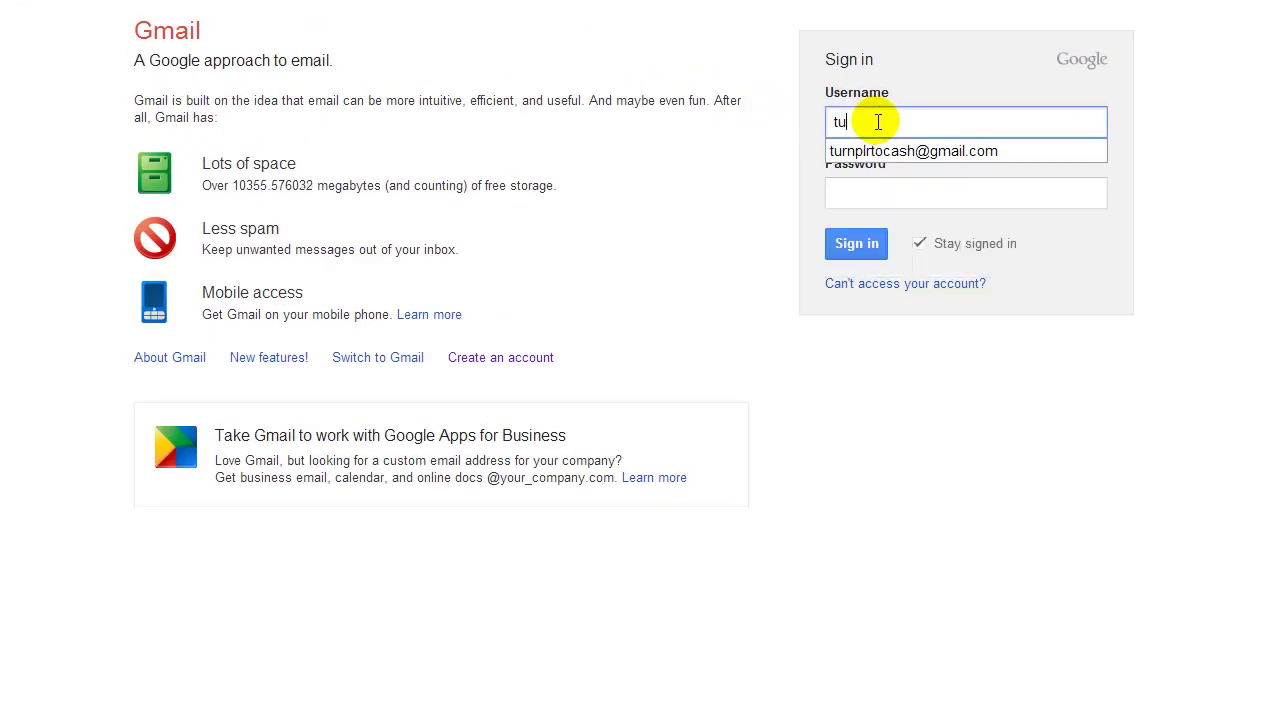
click(906, 150)
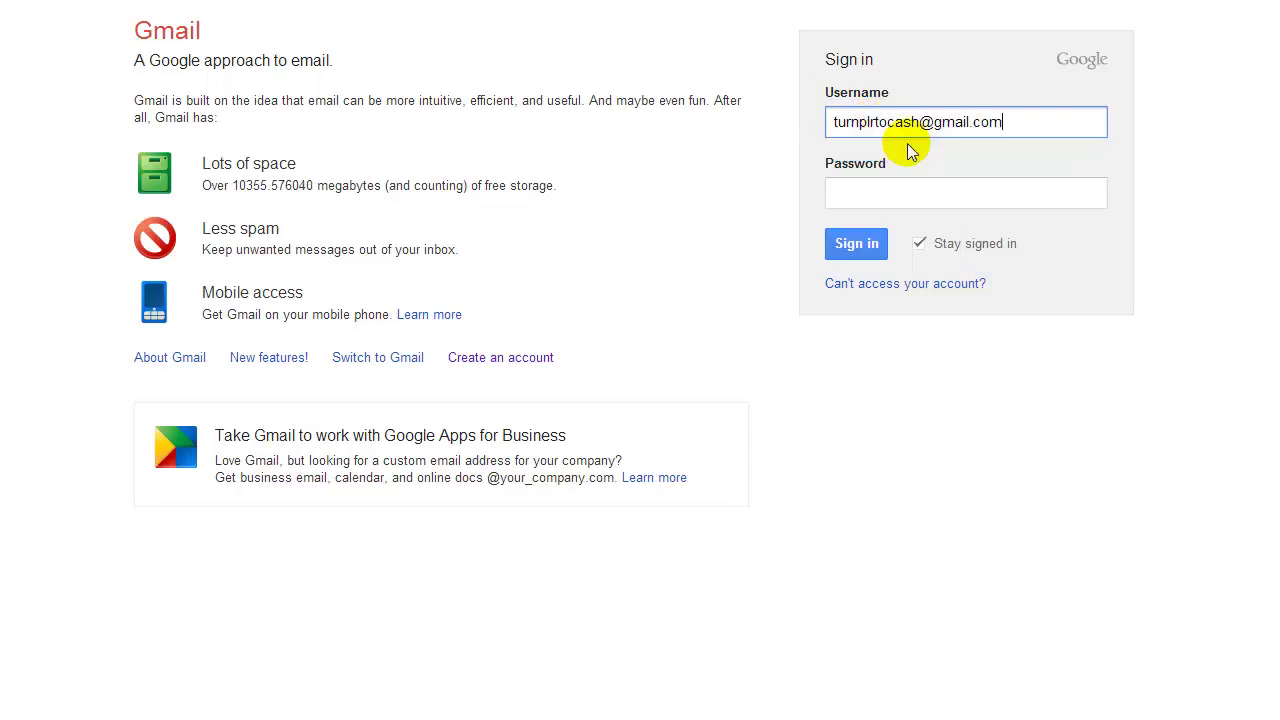
click(864, 191)
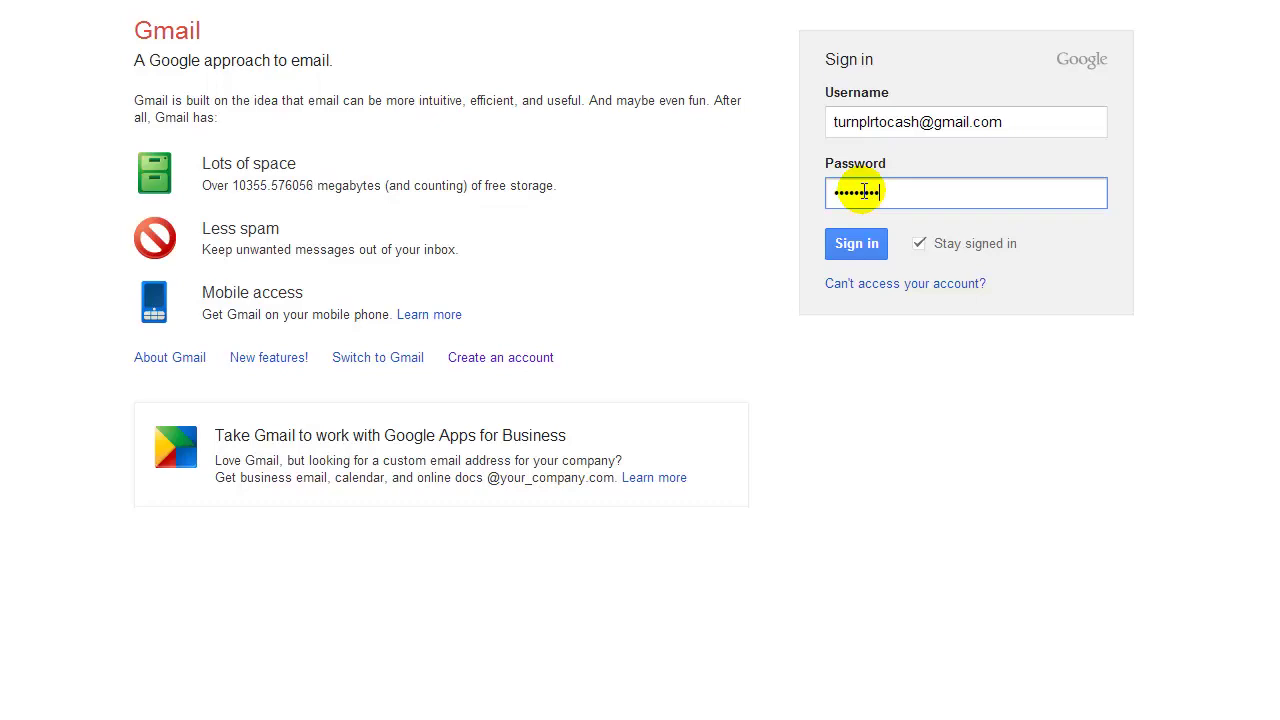
key(Return)
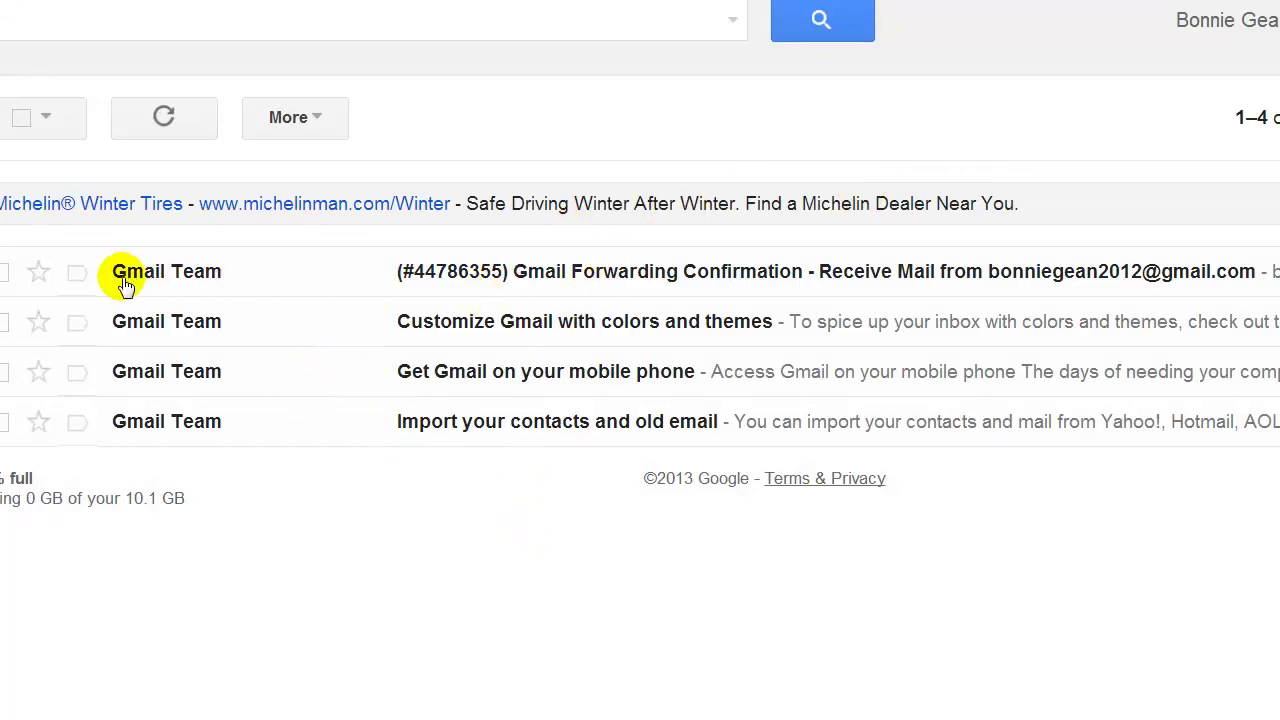
Open the Forwarding Confirmation email and follow its link to approve the forwarding request.
click(548, 271)
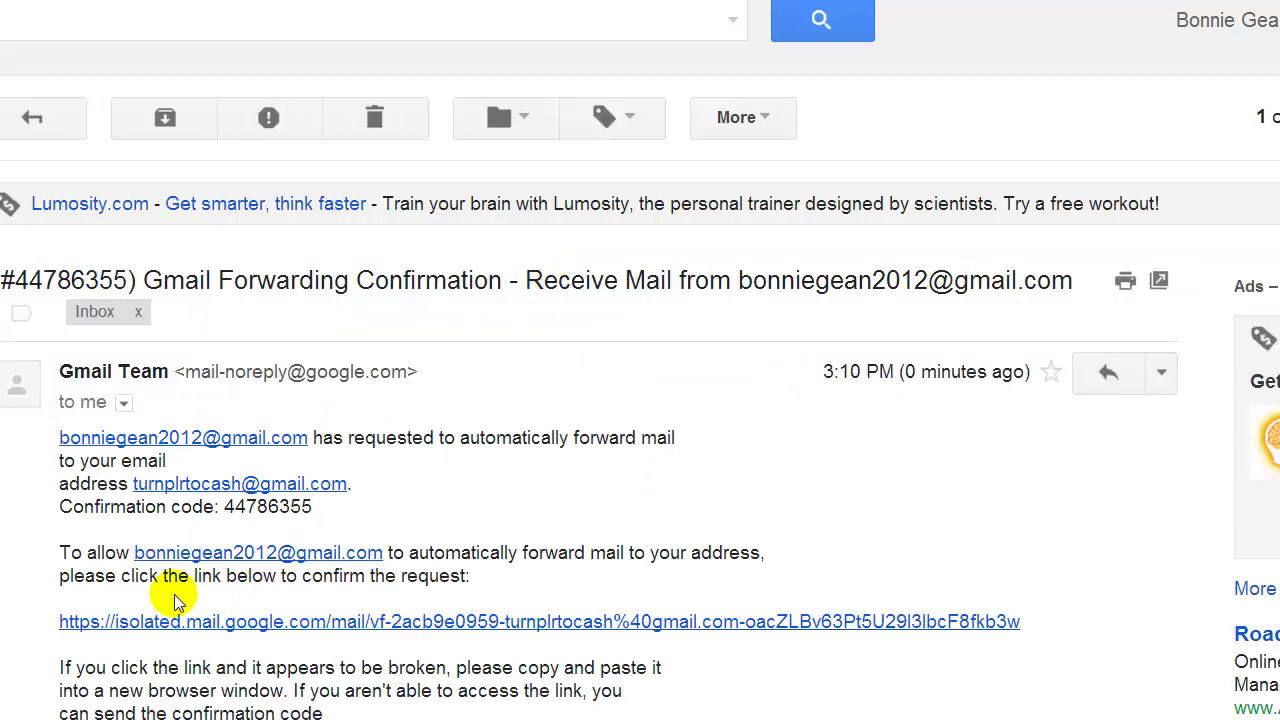
click(188, 621)
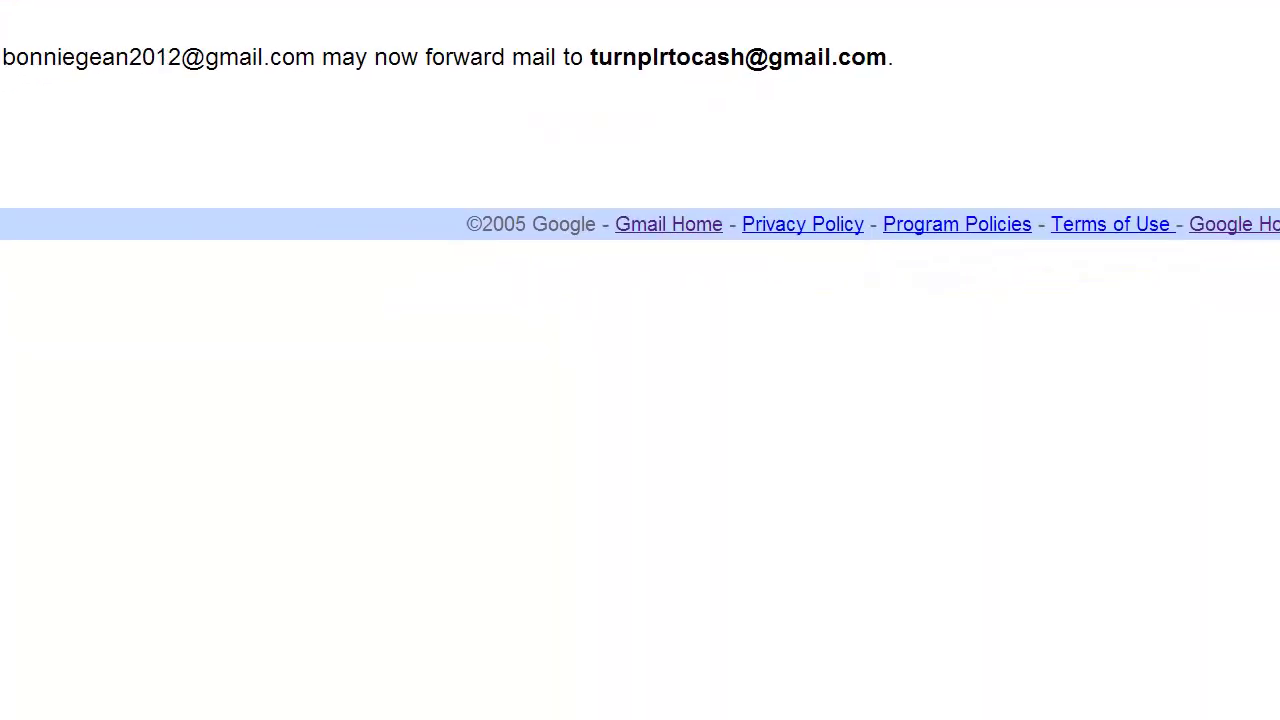
drag(14, 80, 325, 76)
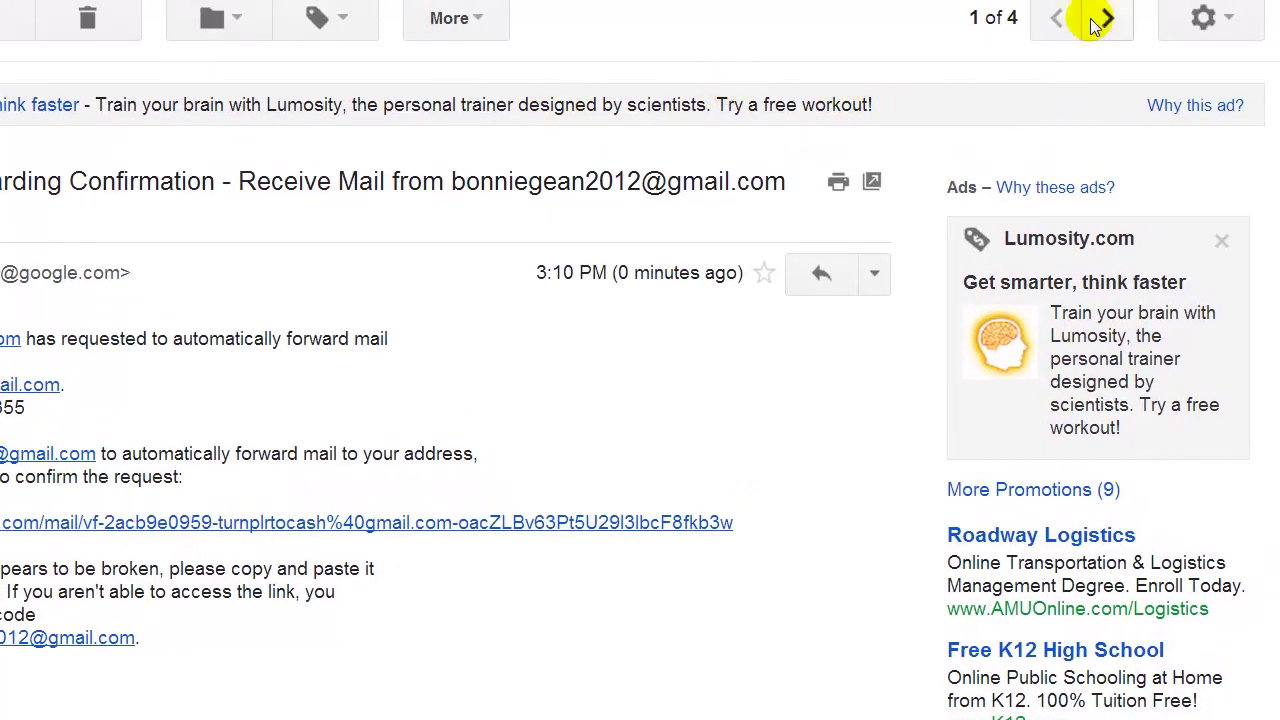
Open Gmail's Accounts and Import settings to view both addresses listed under Send mail as.
click(1228, 22)
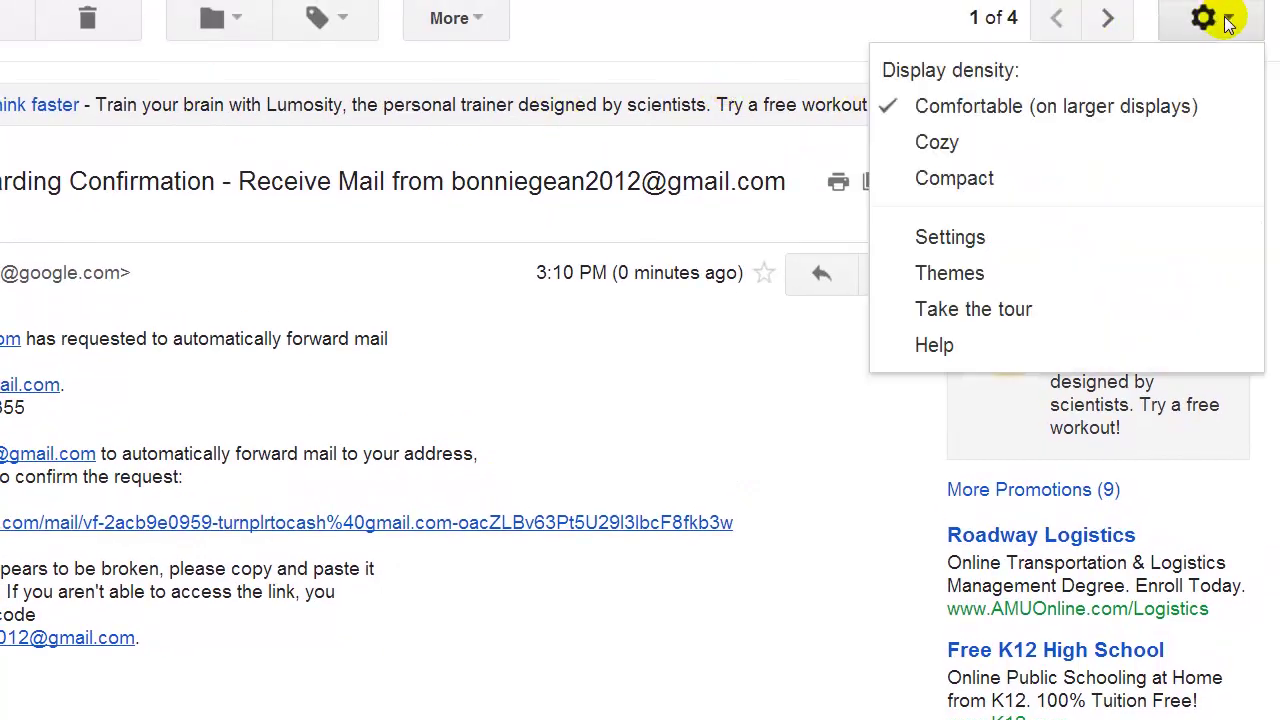
click(953, 239)
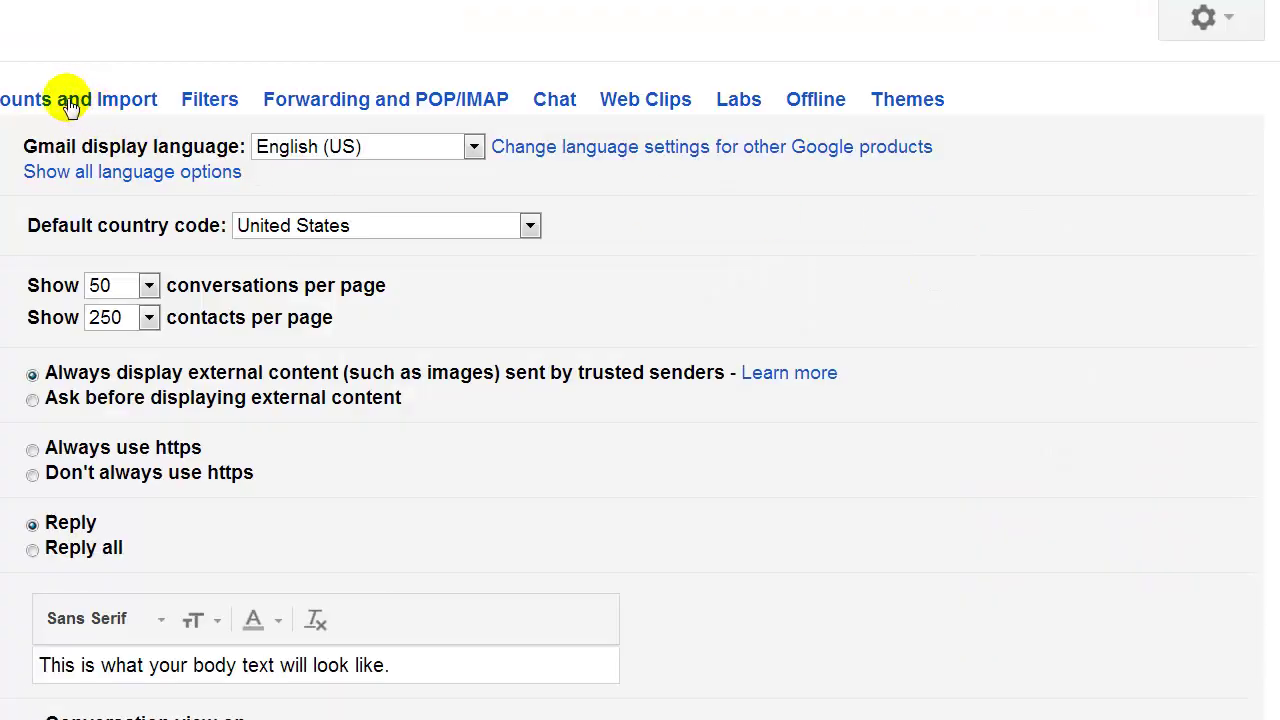
click(68, 98)
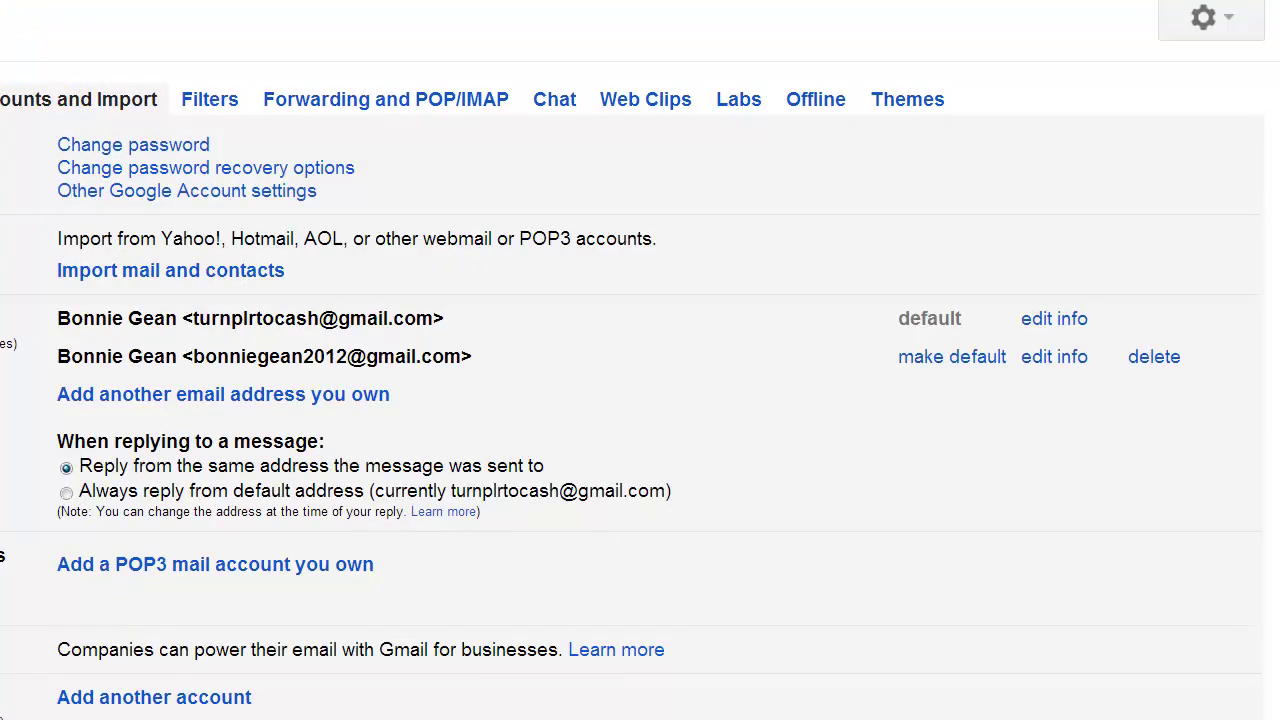